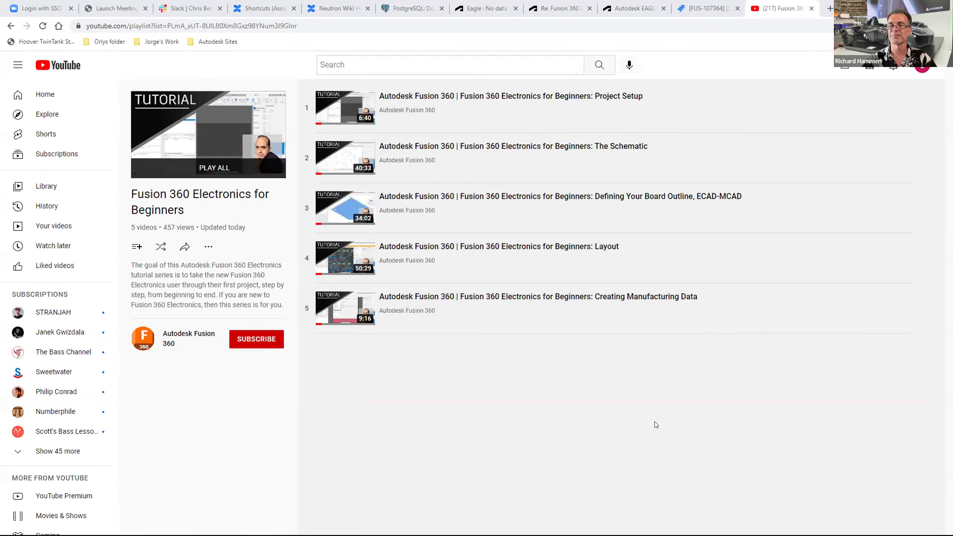
Step: Switch from the YouTube playlist to the Fusion 360 window showing the untitled design
{"action": "key", "text": "alt+Tab"}
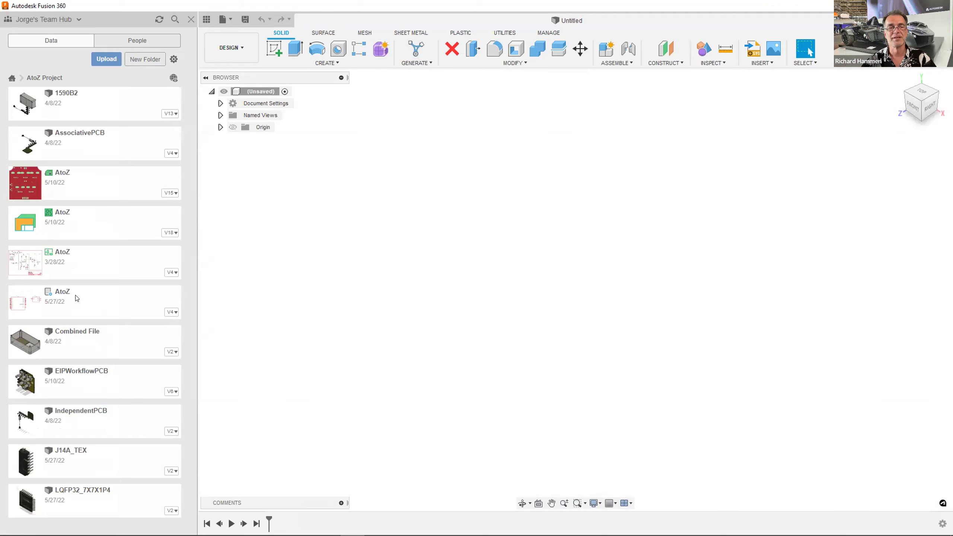
Step: Open the 5/27/22 AtoZ v4 electronics design and narrow the Content Manager panel
{"action": "double_click", "coordinate": [113, 300]}
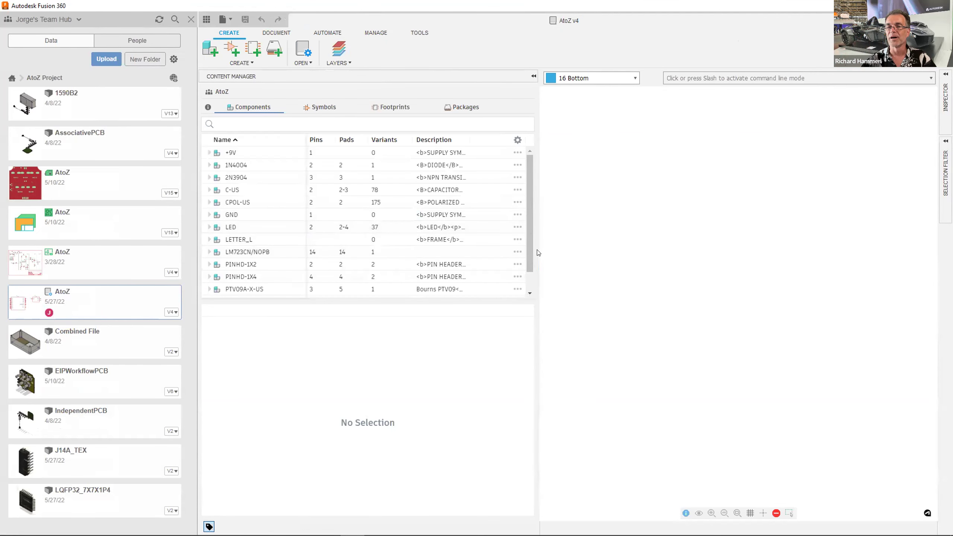
{"action": "left_click_drag", "start_coordinate": [532, 261], "coordinate": [419, 255]}
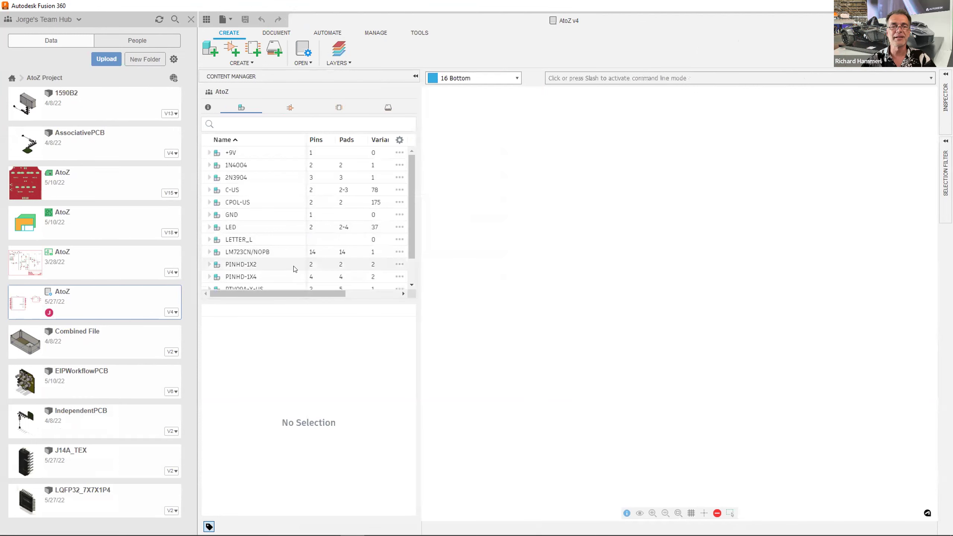
Step: Hide the project data panel to give the AtoZ library more room
{"action": "left_click", "coordinate": [206, 20]}
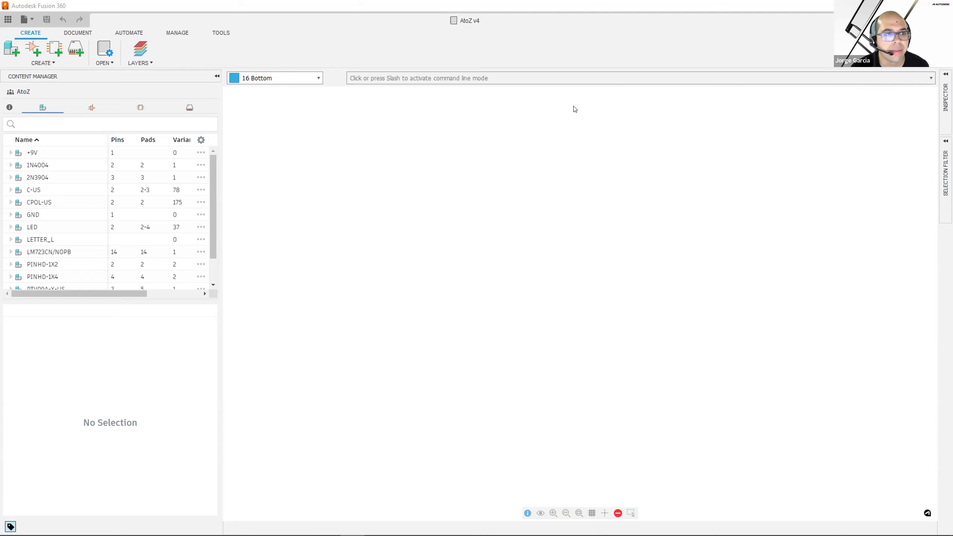
{"action": "left_click", "coordinate": [8, 20]}
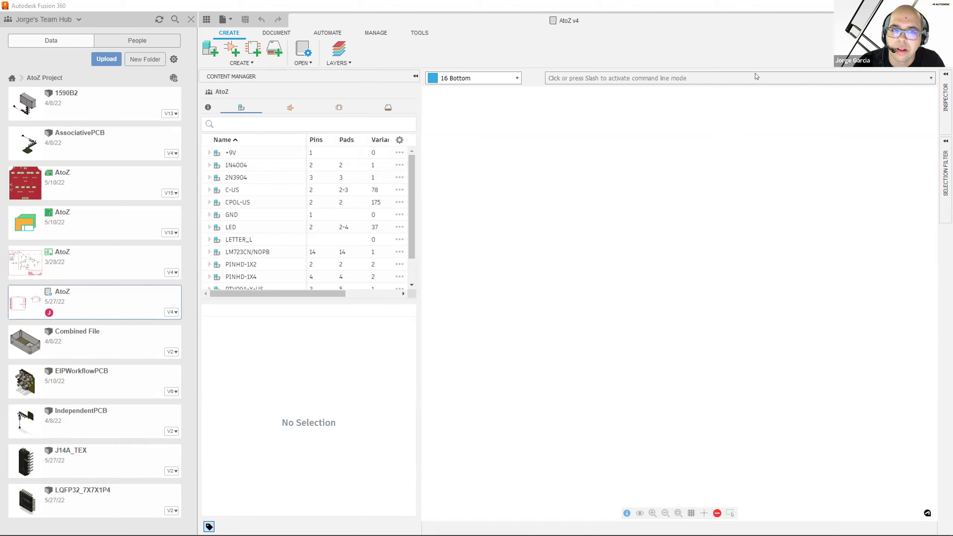
{"action": "left_click", "coordinate": [206, 19]}
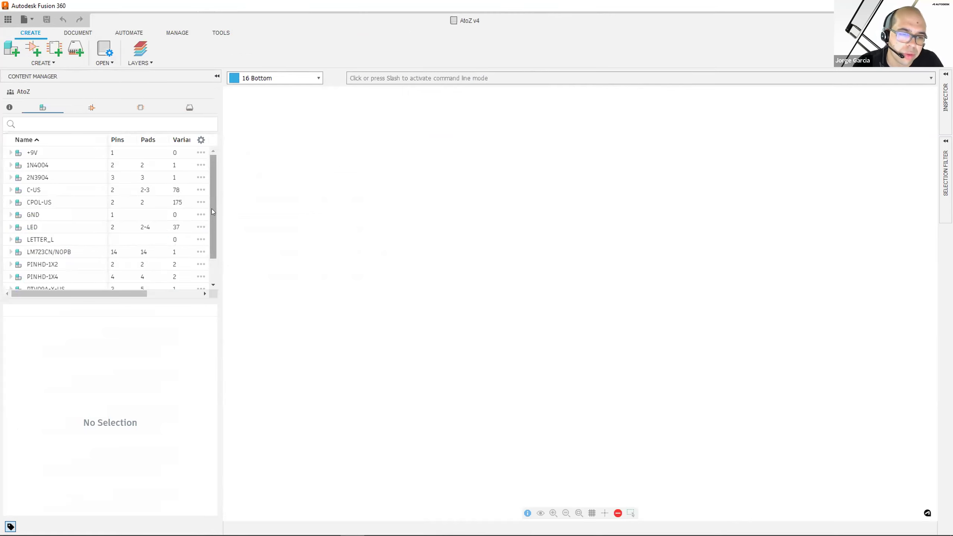
Step: Open PTV09A-X-US and expand it to reveal the POT_US- symbol and PTV09A-X footprint
{"action": "scroll", "coordinate": [209, 217], "scroll_direction": "down", "scroll_amount": 1}
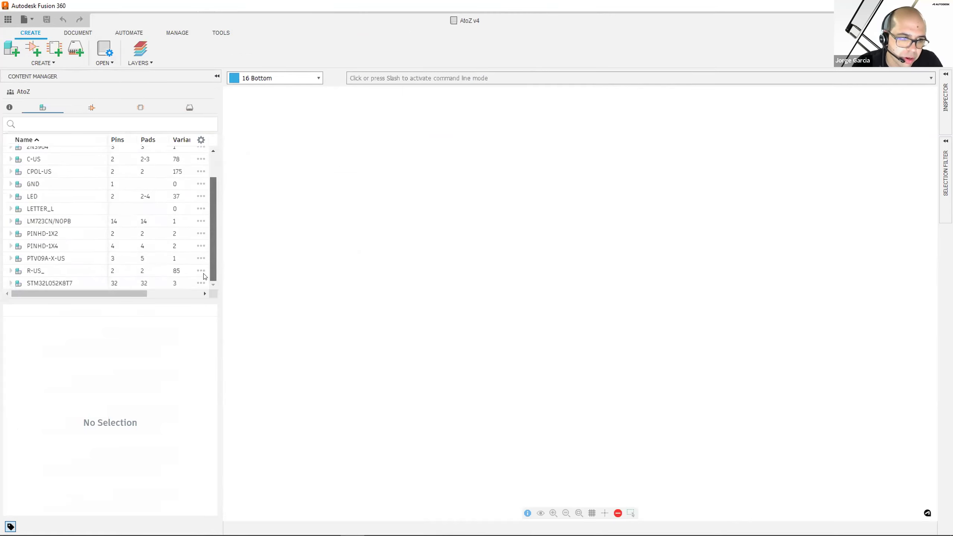
{"action": "left_click", "coordinate": [43, 257]}
{"action": "double_click", "coordinate": [43, 257]}
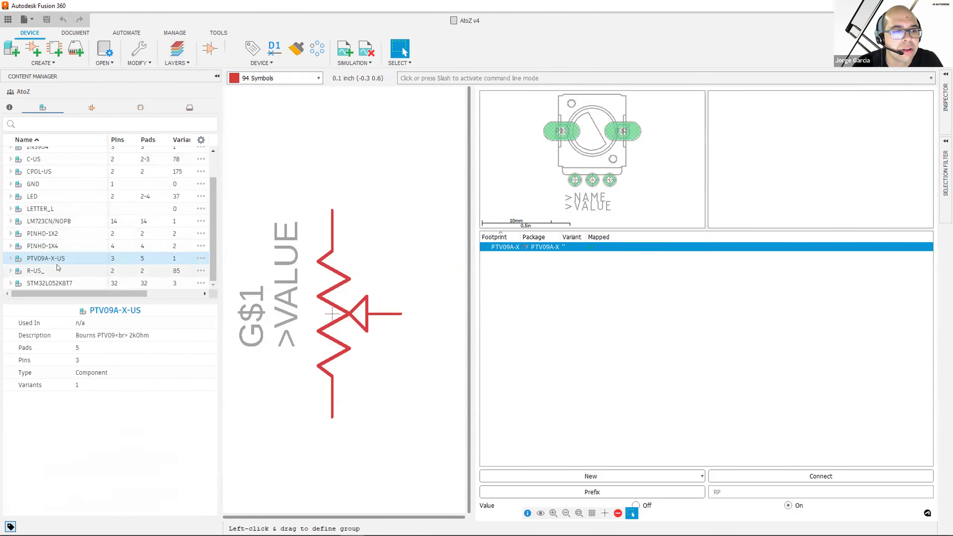
{"action": "left_click", "coordinate": [140, 108]}
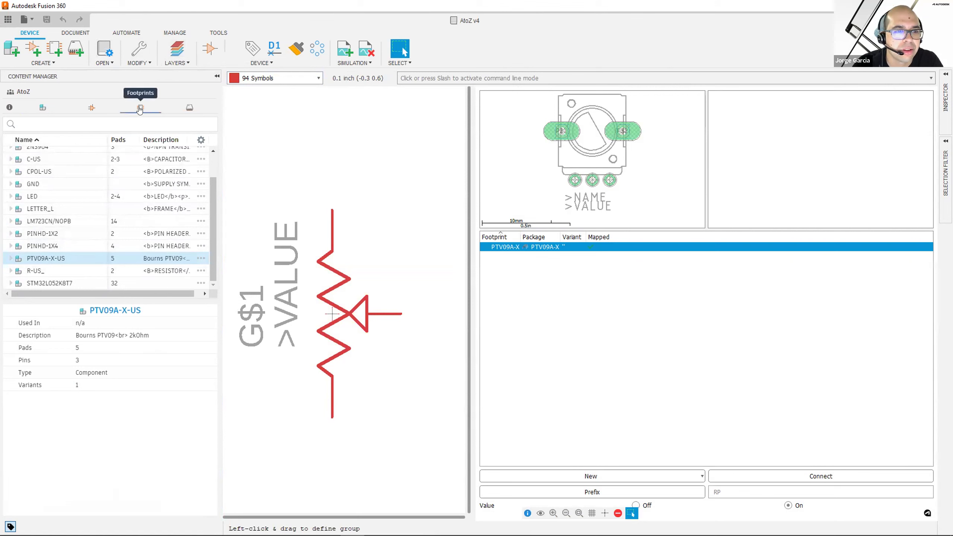
{"action": "left_click", "coordinate": [43, 108]}
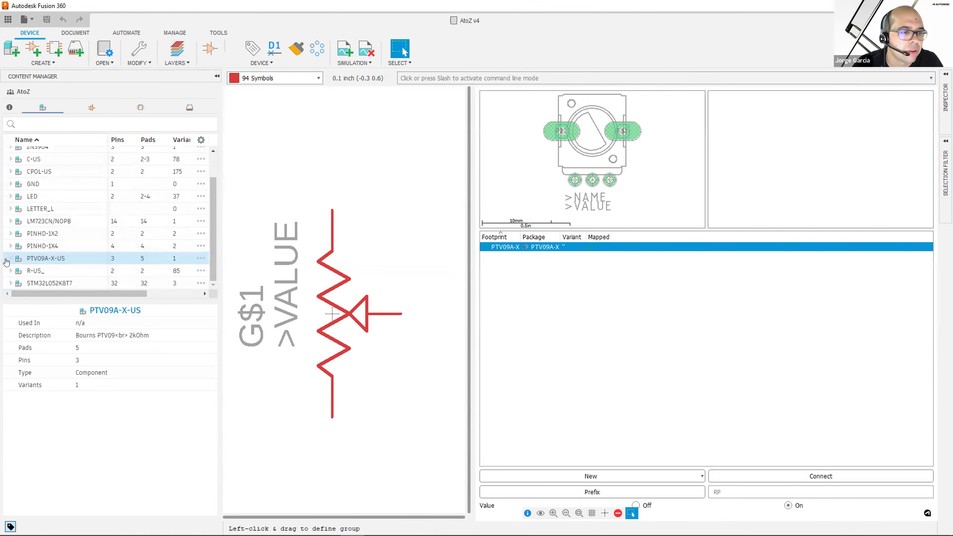
{"action": "left_click", "coordinate": [10, 259]}
{"action": "scroll", "coordinate": [44, 262], "scroll_direction": "down", "scroll_amount": 1}
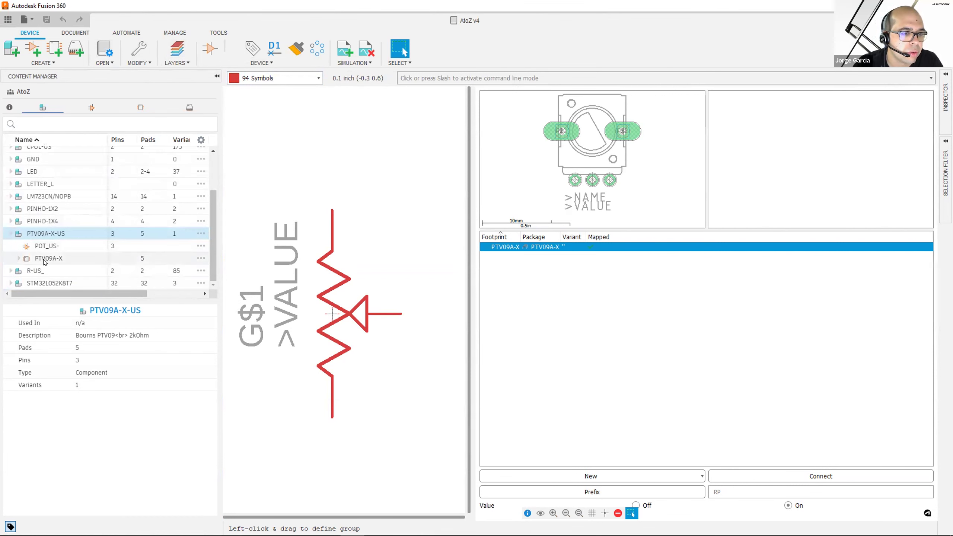
Step: Open the PTV09A-X footprint for editing, positioned left of centre
{"action": "double_click", "coordinate": [44, 259]}
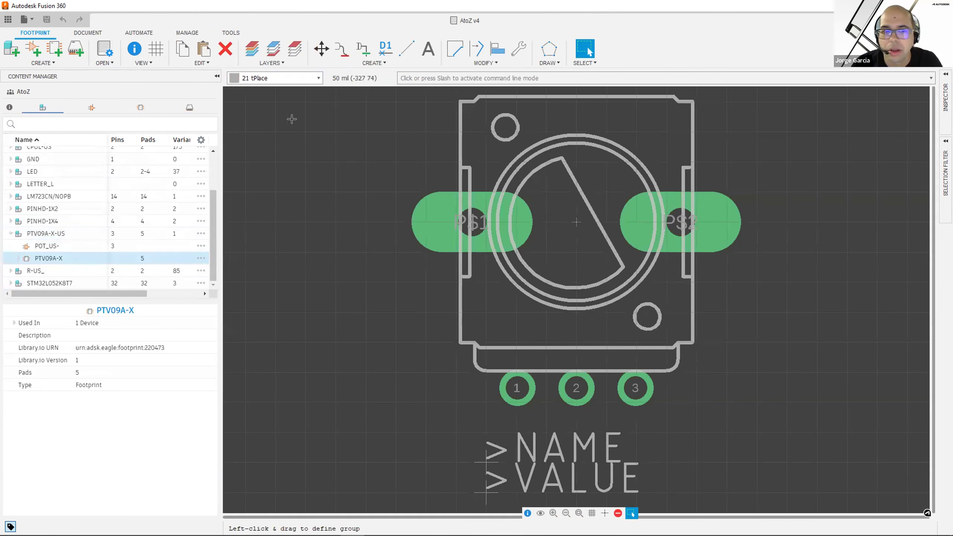
{"action": "scroll", "coordinate": [565, 200], "scroll_direction": "down", "scroll_amount": 3}
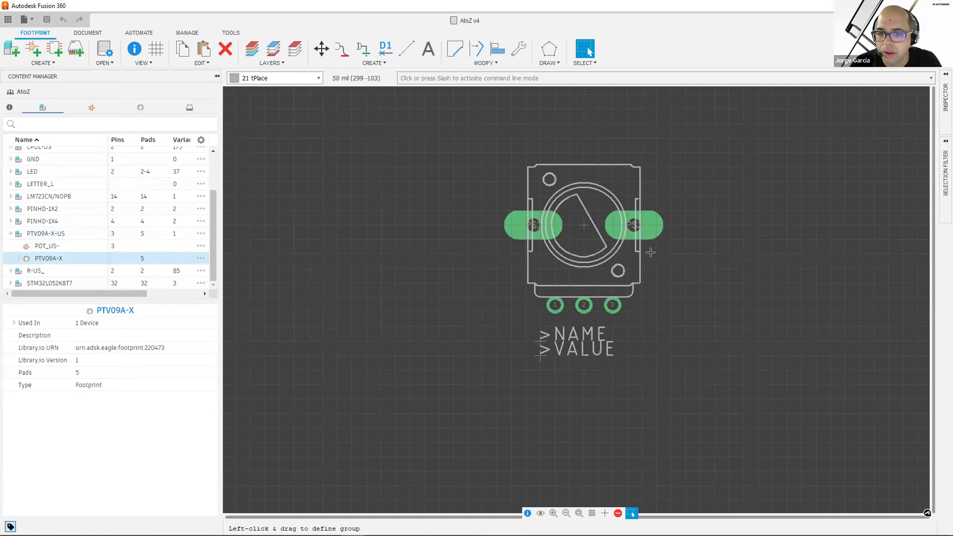
{"action": "middle_click_drag", "start_coordinate": [660, 255], "coordinate": [548, 283]}
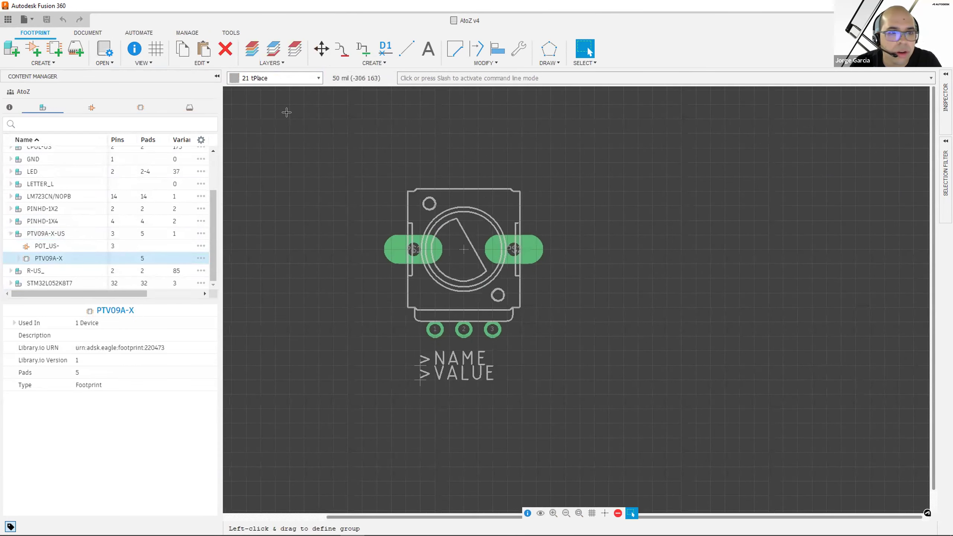
Step: Place a long oblong through-hole pad of length 175 above right of the footprint
{"action": "left_click", "coordinate": [359, 54]}
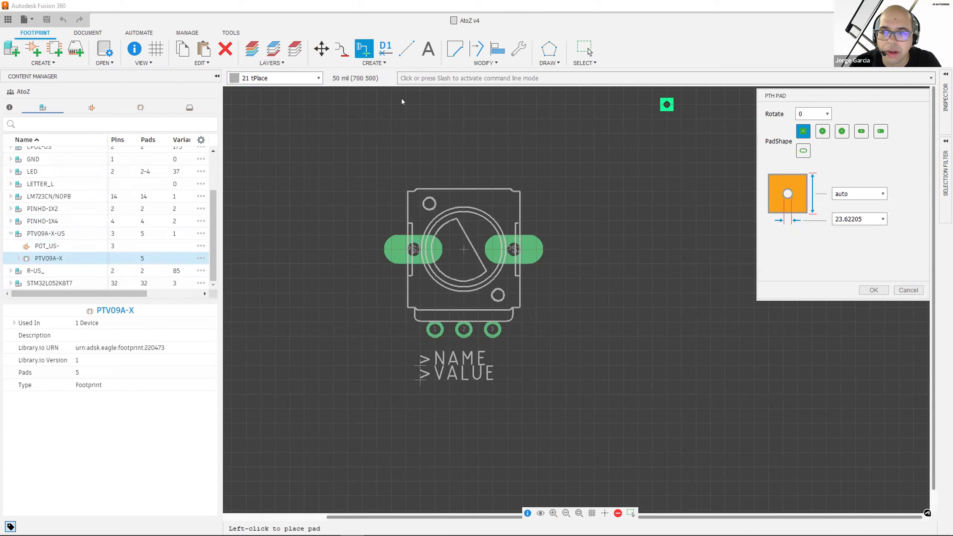
{"action": "left_click", "coordinate": [803, 150]}
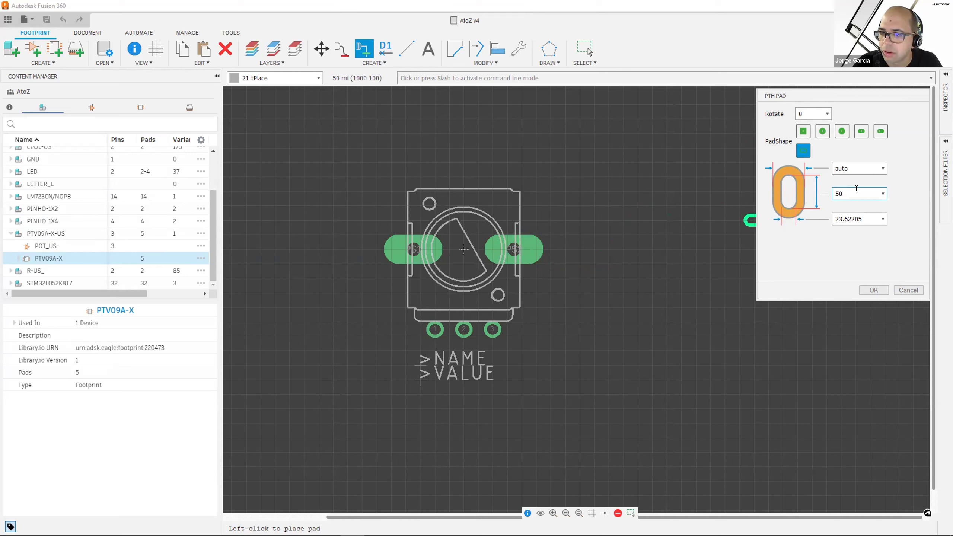
{"action": "double_click", "coordinate": [833, 193]}
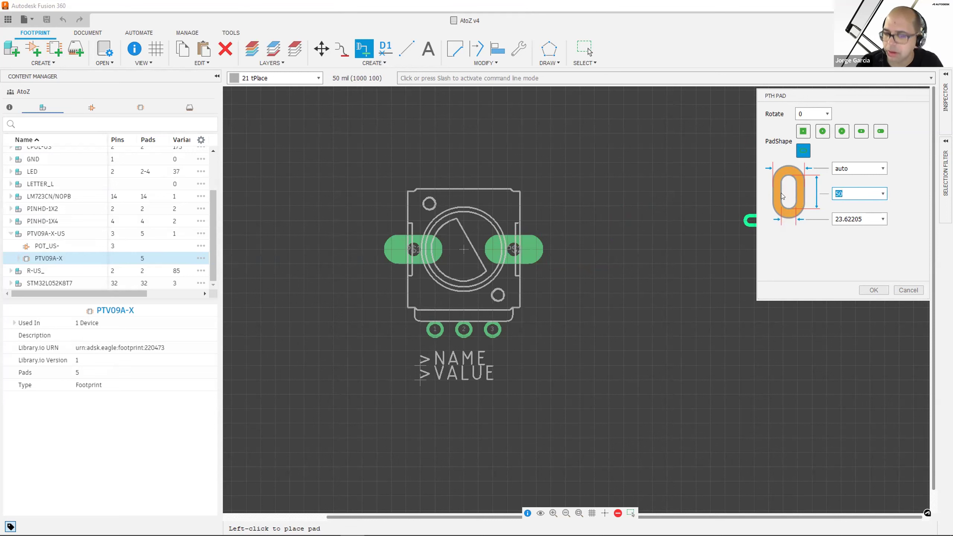
{"action": "type", "text": "100"}
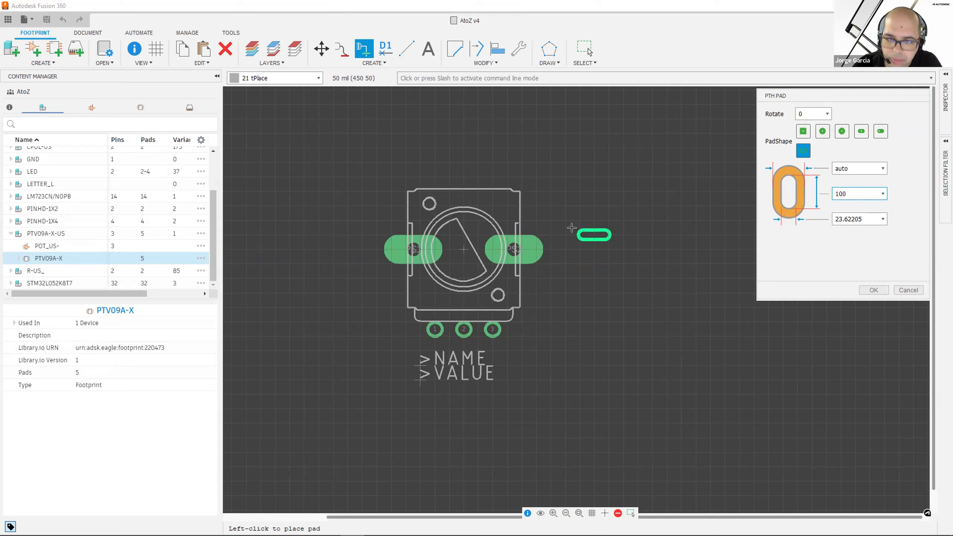
{"action": "double_click", "coordinate": [837, 193]}
{"action": "type", "text": "250"}
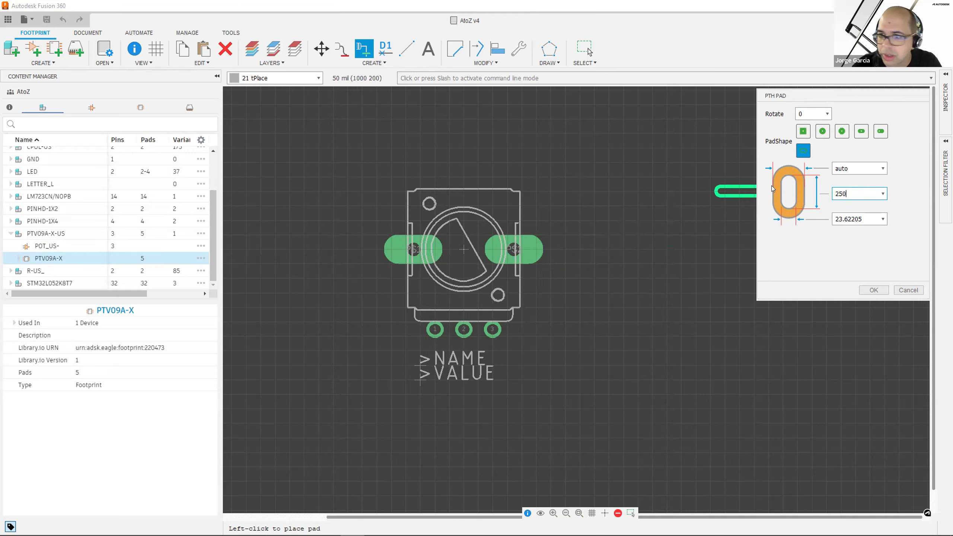
{"action": "double_click", "coordinate": [856, 192]}
{"action": "type", "text": "175"}
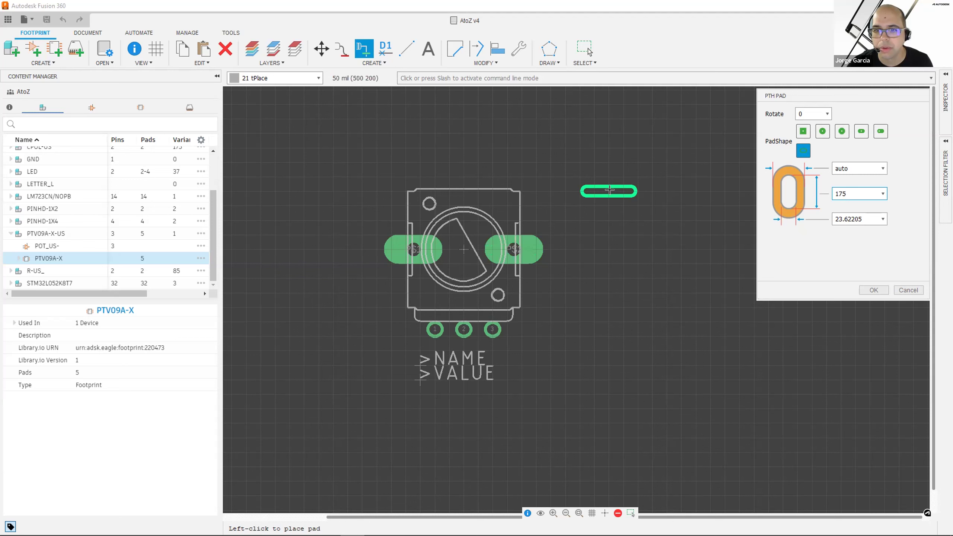
{"action": "left_click", "coordinate": [608, 191]}
{"action": "key", "text": "Escape"}
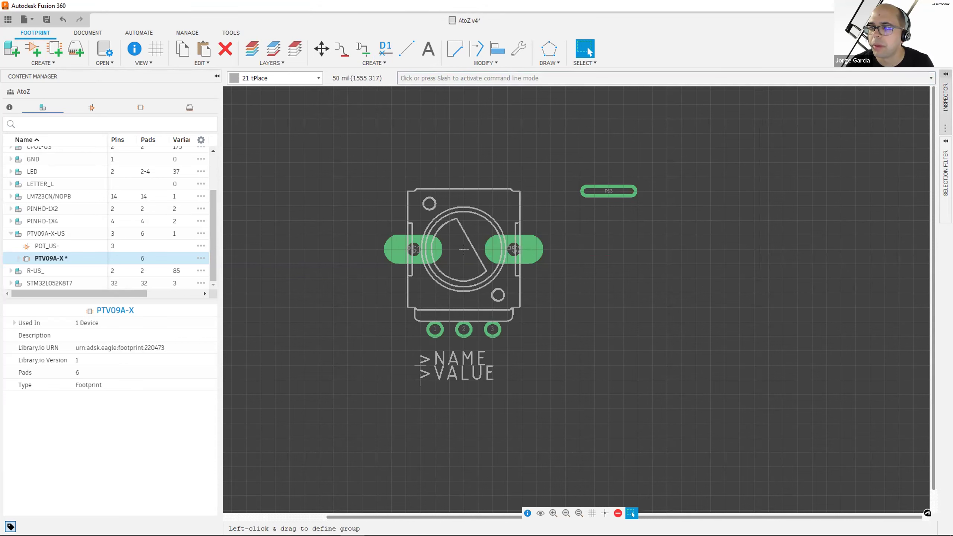
Step: In the Inspector, compare slotted pad P$2's properties with the new pad P$3
{"action": "left_click", "coordinate": [945, 74]}
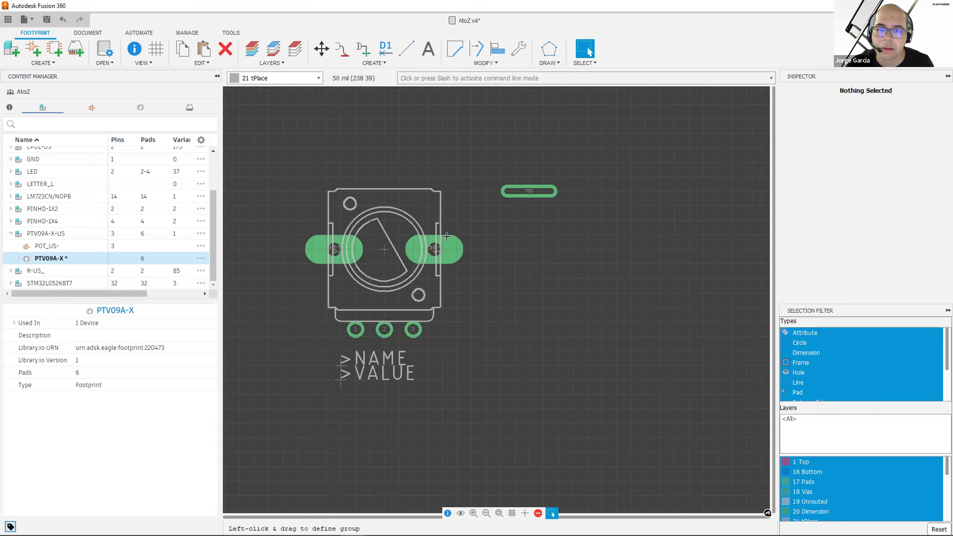
{"action": "left_click", "coordinate": [433, 249]}
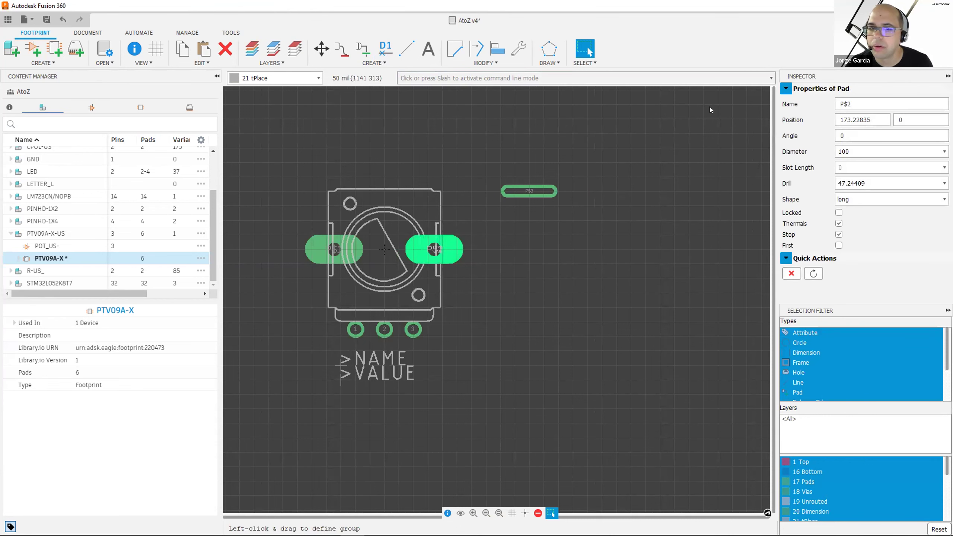
{"action": "left_click", "coordinate": [848, 150]}
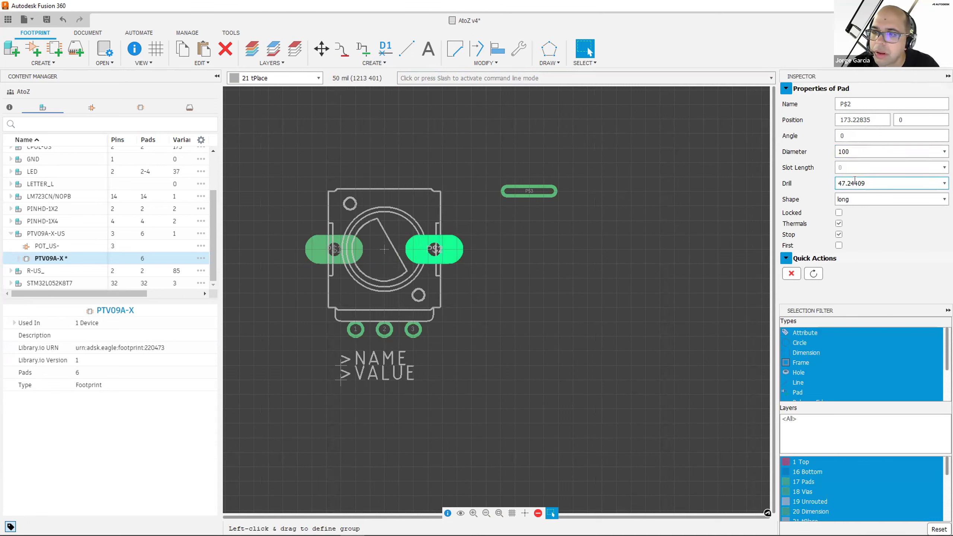
{"action": "left_click", "coordinate": [524, 191]}
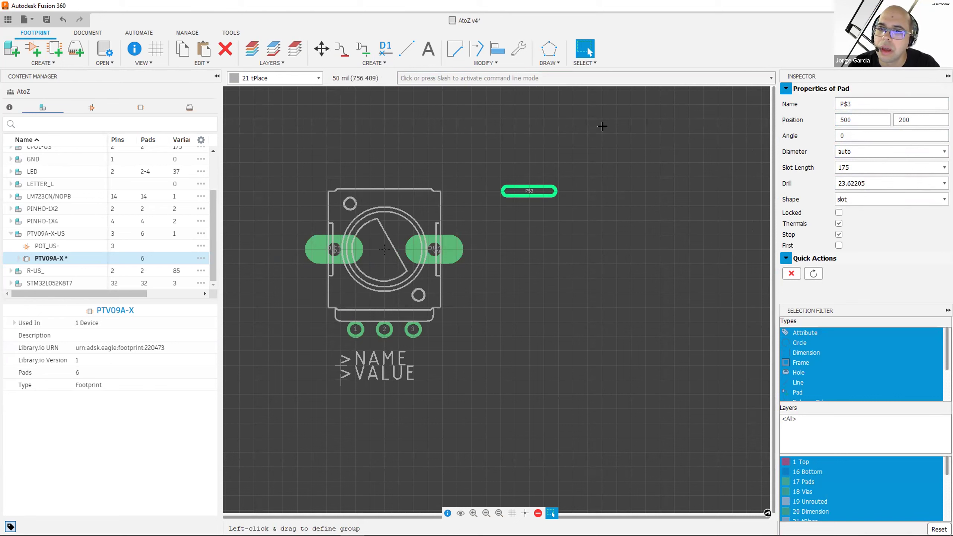
Step: Place pads P$4 and P$5 above the pot footprint with a 70 drill
{"action": "left_click", "coordinate": [364, 49]}
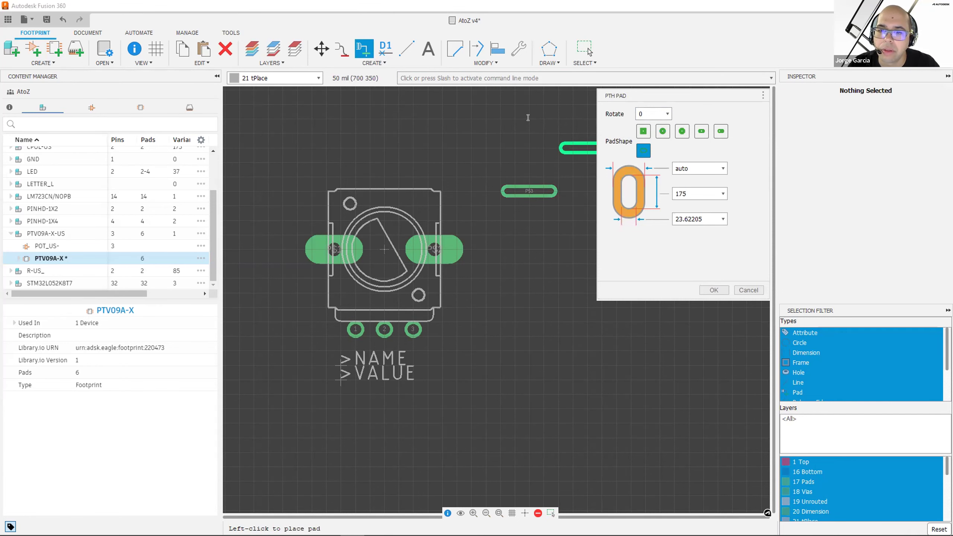
{"action": "left_click_drag", "start_coordinate": [586, 224], "coordinate": [534, 228]}
{"action": "type", "text": "100"}
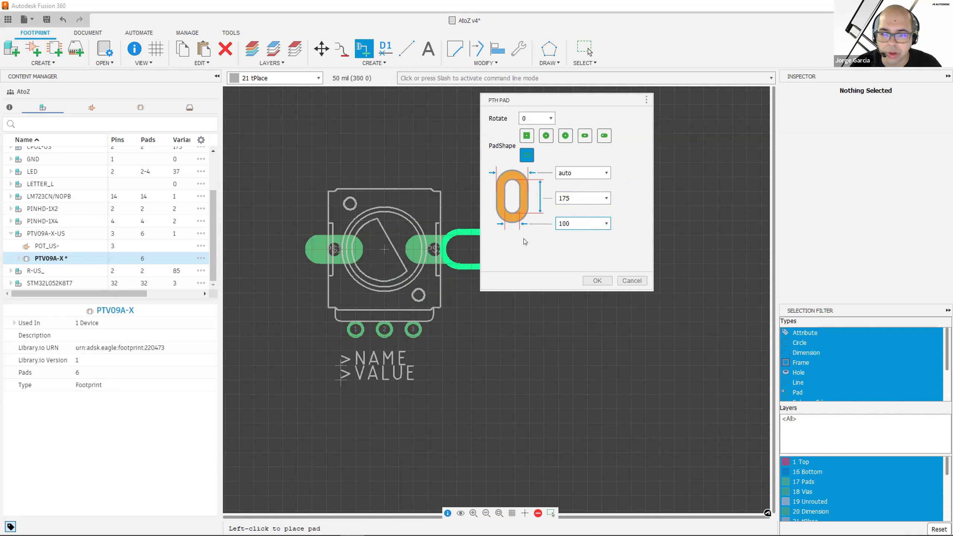
{"action": "left_click_drag", "start_coordinate": [570, 220], "coordinate": [547, 221]}
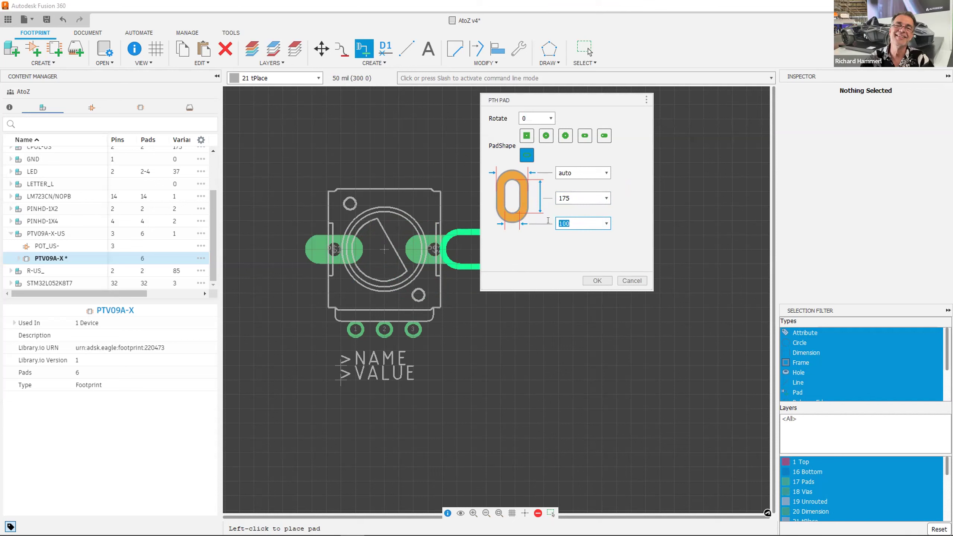
{"action": "type", "text": "75"}
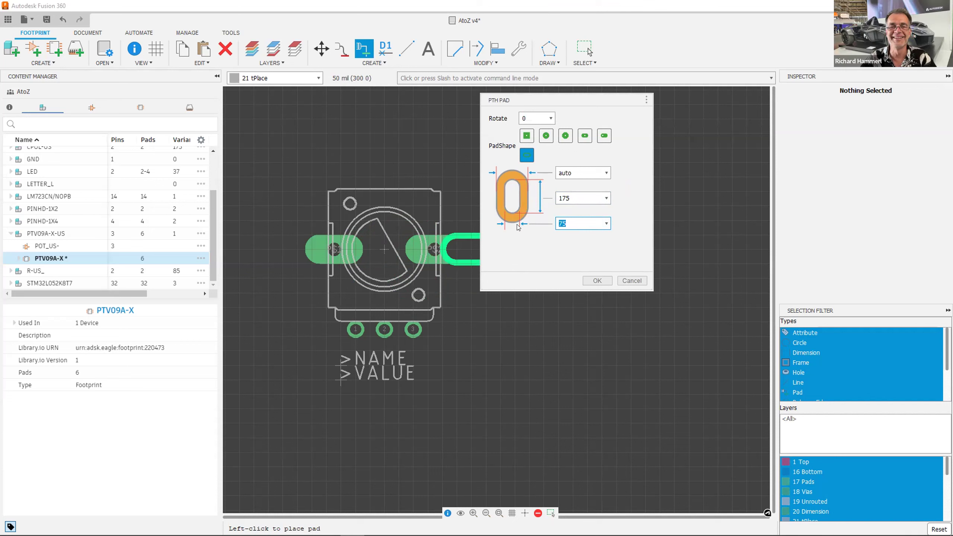
{"action": "left_click_drag", "start_coordinate": [572, 221], "coordinate": [518, 227]}
{"action": "type", "text": "60"}
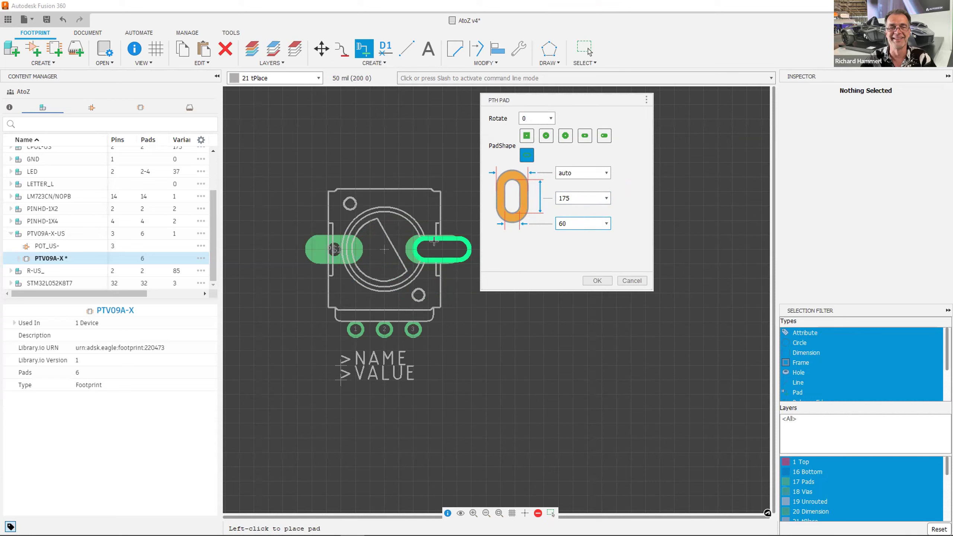
{"action": "left_click", "coordinate": [434, 248]}
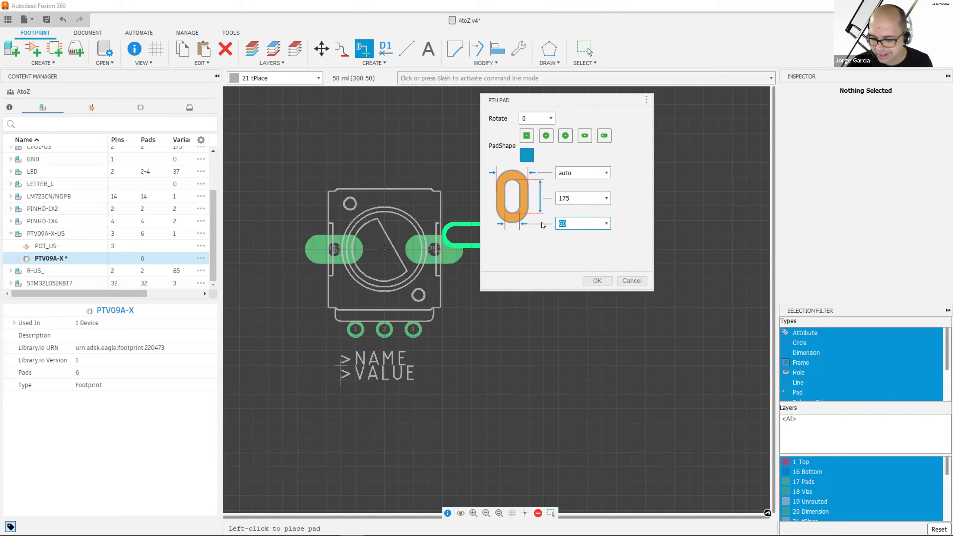
{"action": "type", "text": "70"}
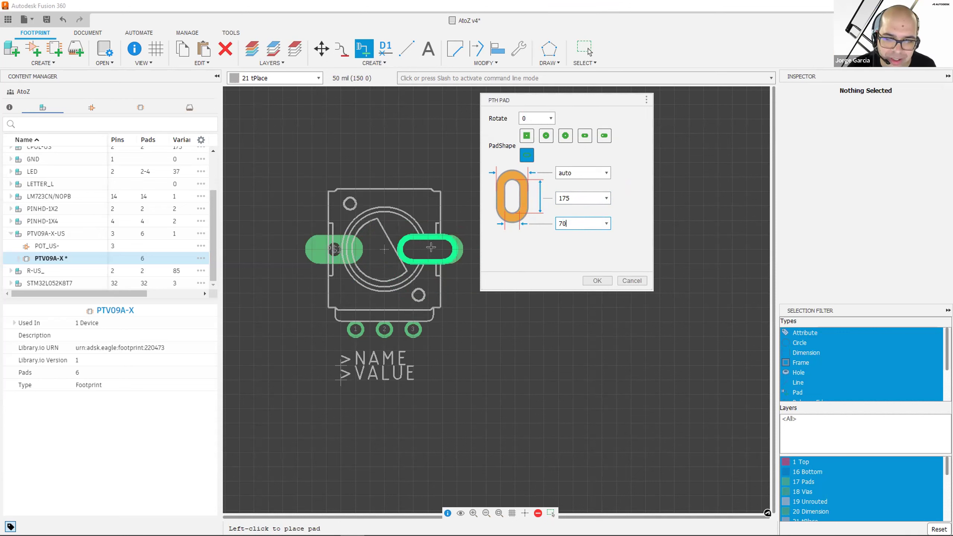
{"action": "left_click", "coordinate": [430, 133]}
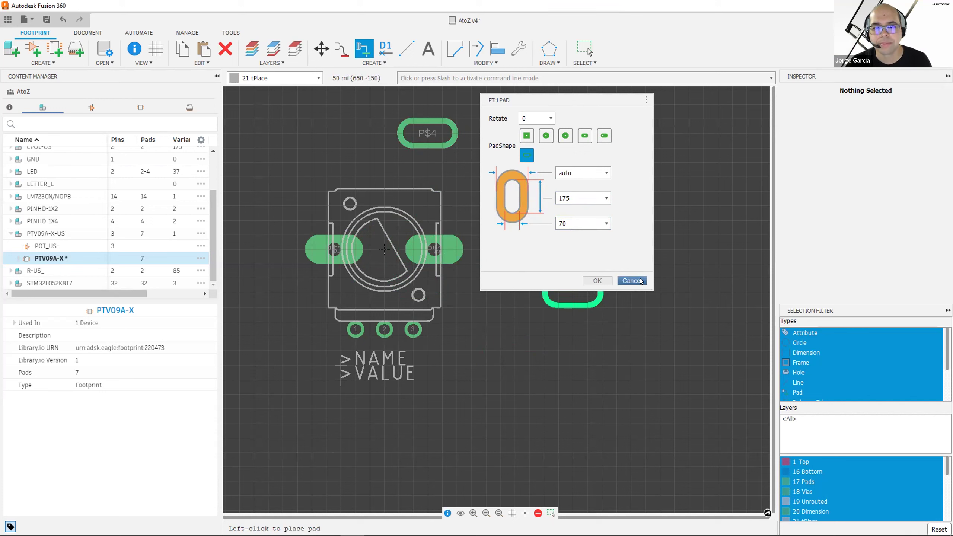
{"action": "left_click", "coordinate": [326, 133]}
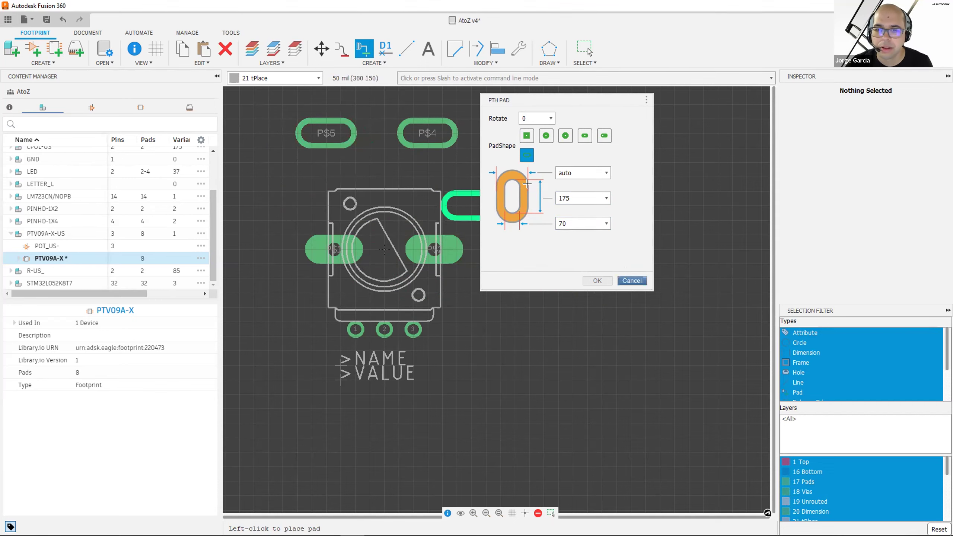
Step: Delete the old pad P$3 and select pad P$2 to check its position
{"action": "left_click", "coordinate": [631, 280]}
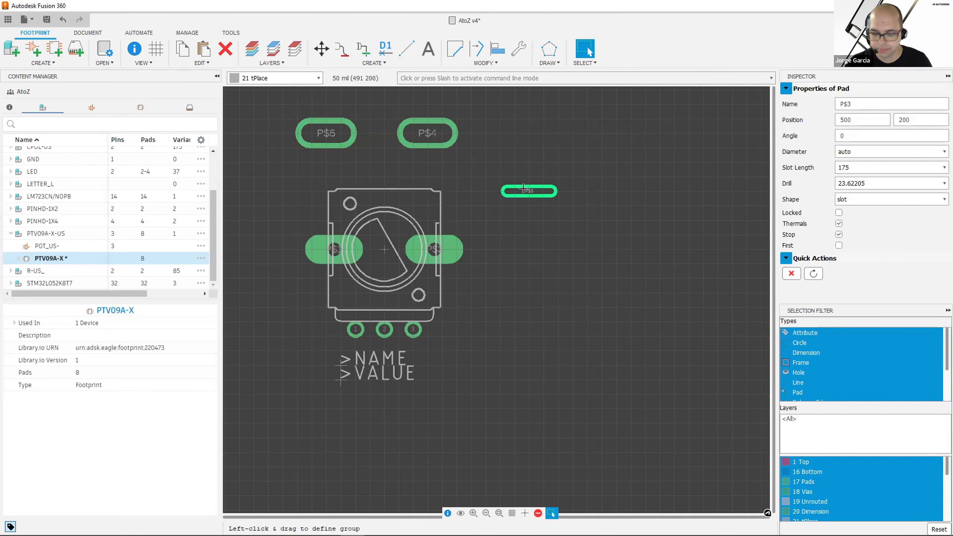
{"action": "key", "text": "Delete"}
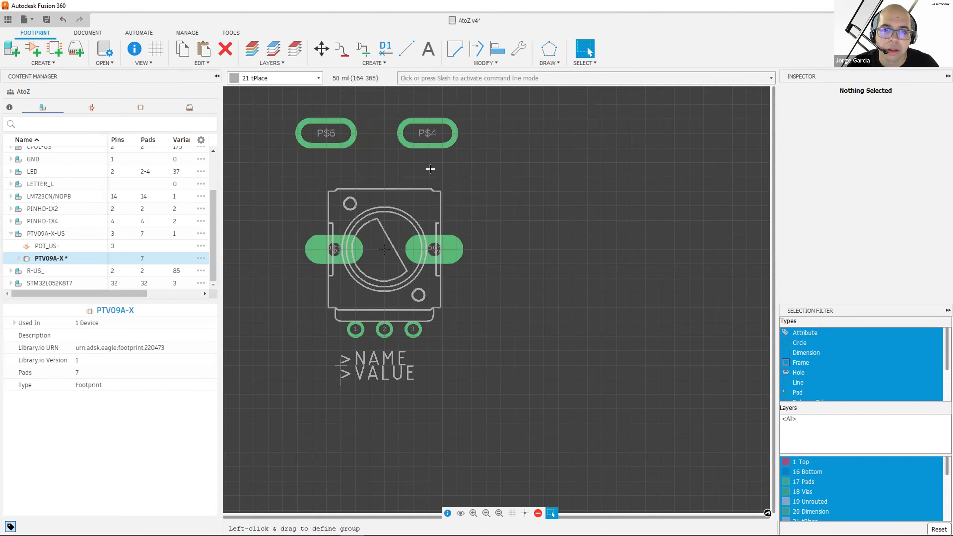
{"action": "left_click", "coordinate": [434, 247]}
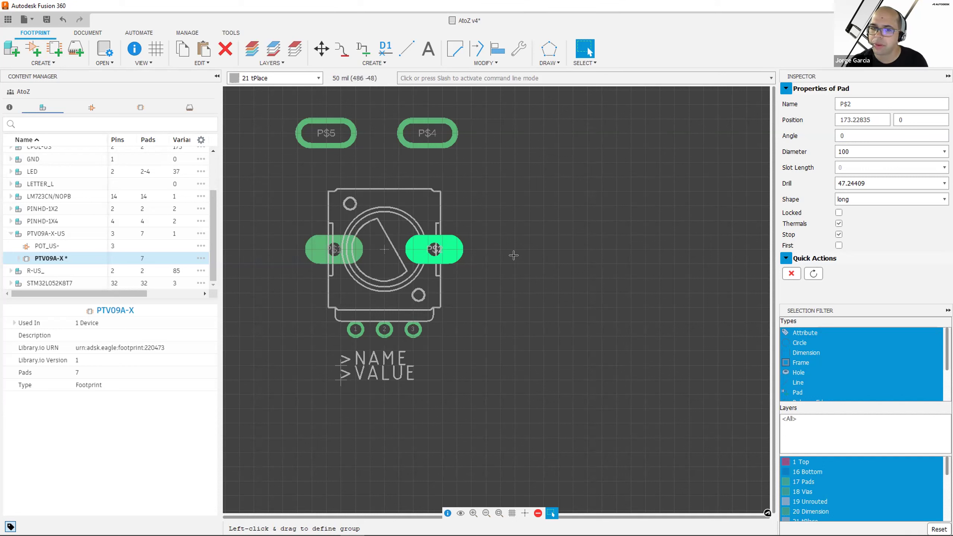
Step: Save the PTV09A-X footprint changes
{"action": "key", "text": "ctrl+s"}
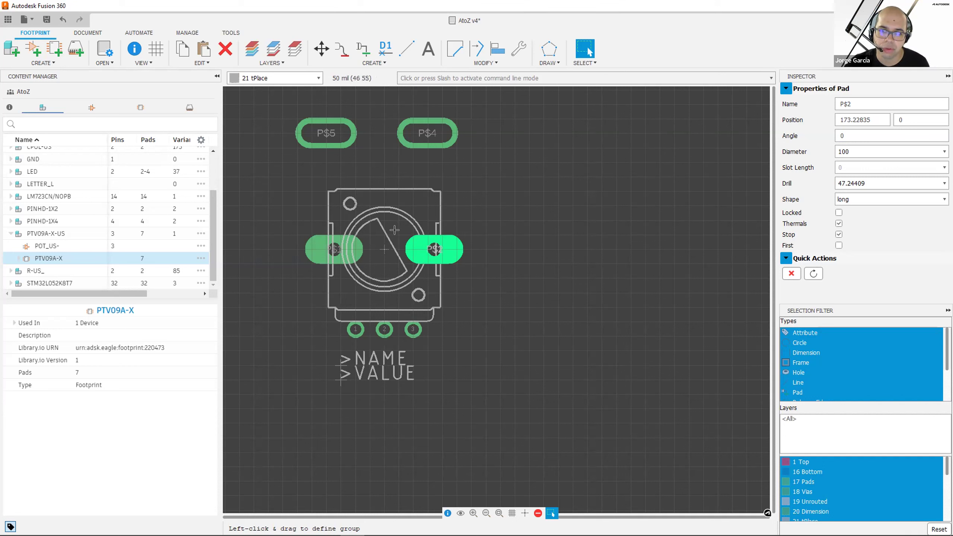
Step: Move pad P$4 to position 173.22835, 0, copying P$2's X value
{"action": "left_click", "coordinate": [859, 120]}
{"action": "key", "text": "ctrl+c"}
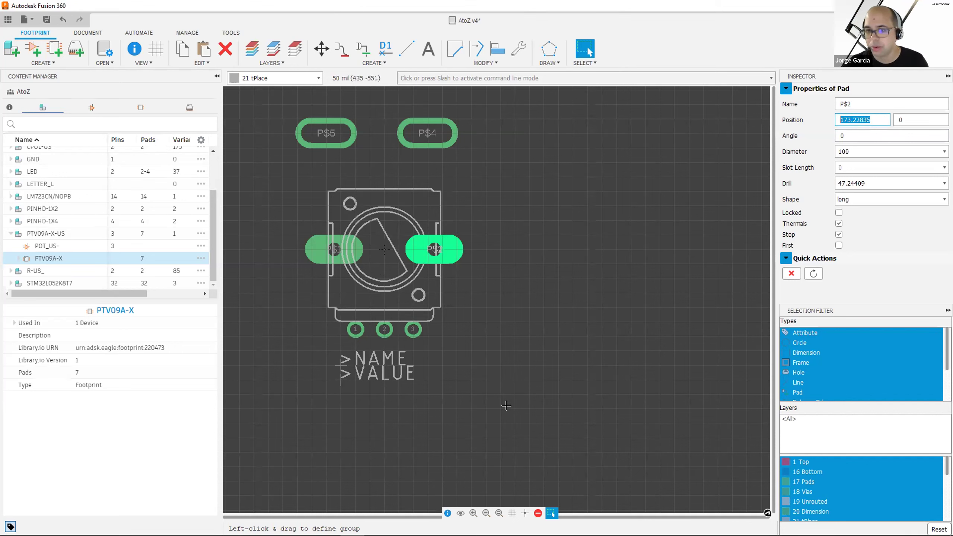
{"action": "left_click", "coordinate": [422, 140]}
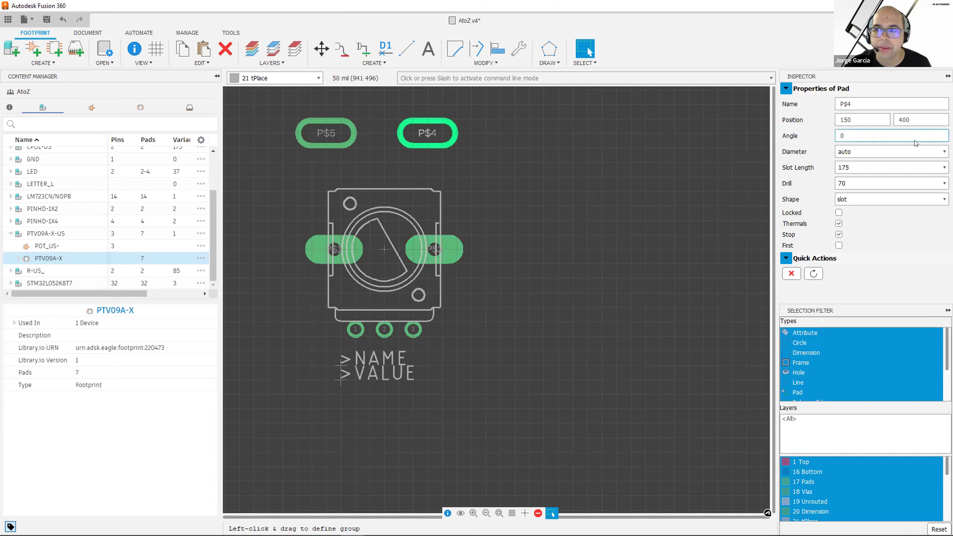
{"action": "left_click", "coordinate": [907, 121]}
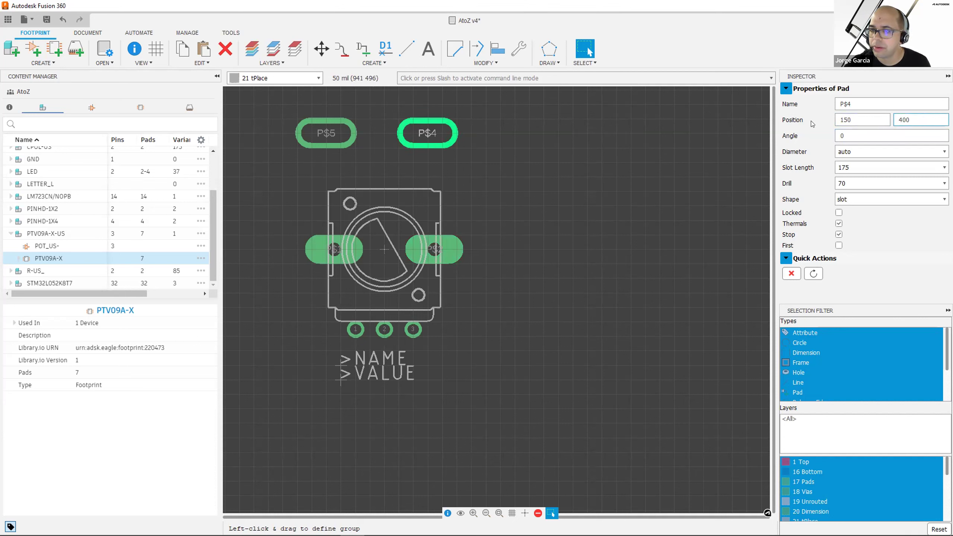
{"action": "double_click", "coordinate": [908, 121]}
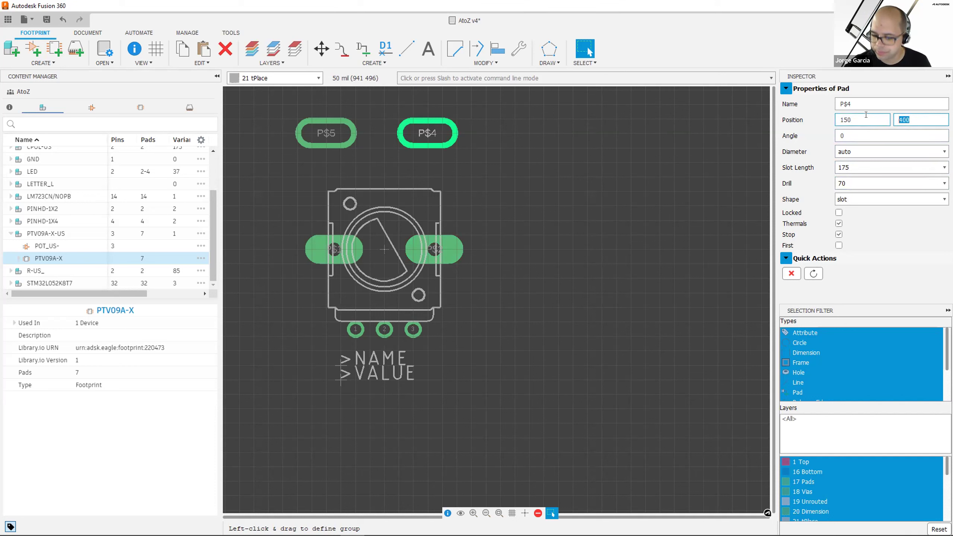
{"action": "type", "text": "0"}
{"action": "double_click", "coordinate": [863, 116]}
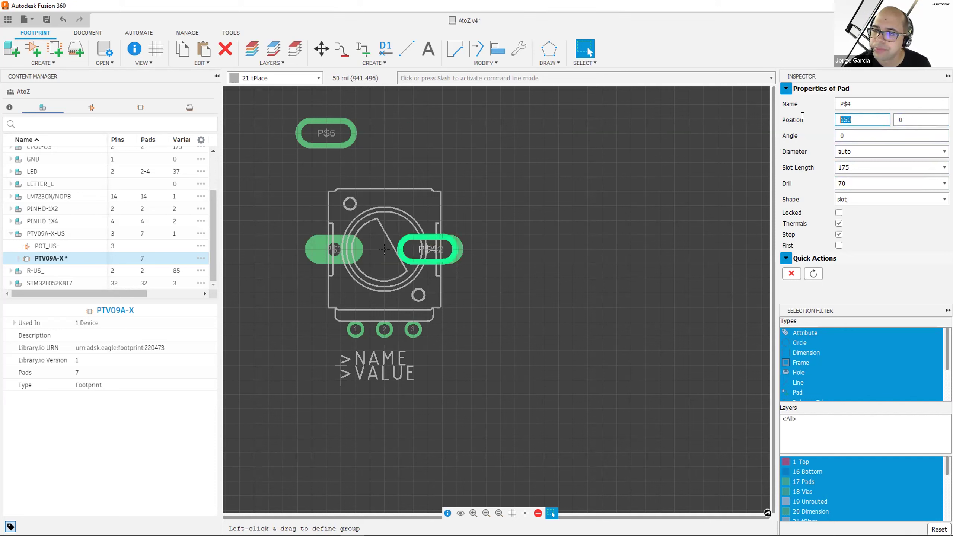
{"action": "key", "text": "ctrl+v"}
{"action": "key", "text": "Return"}
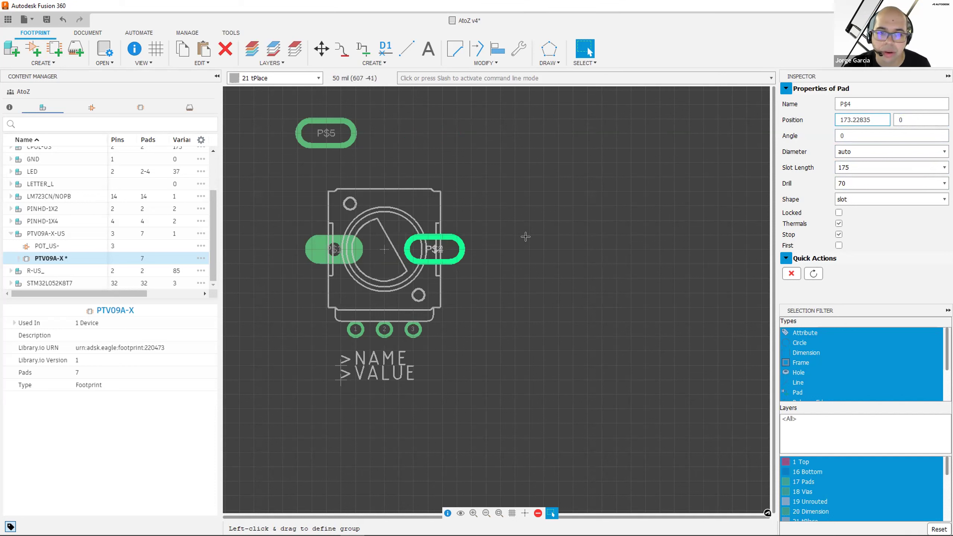
{"action": "left_click", "coordinate": [510, 212]}
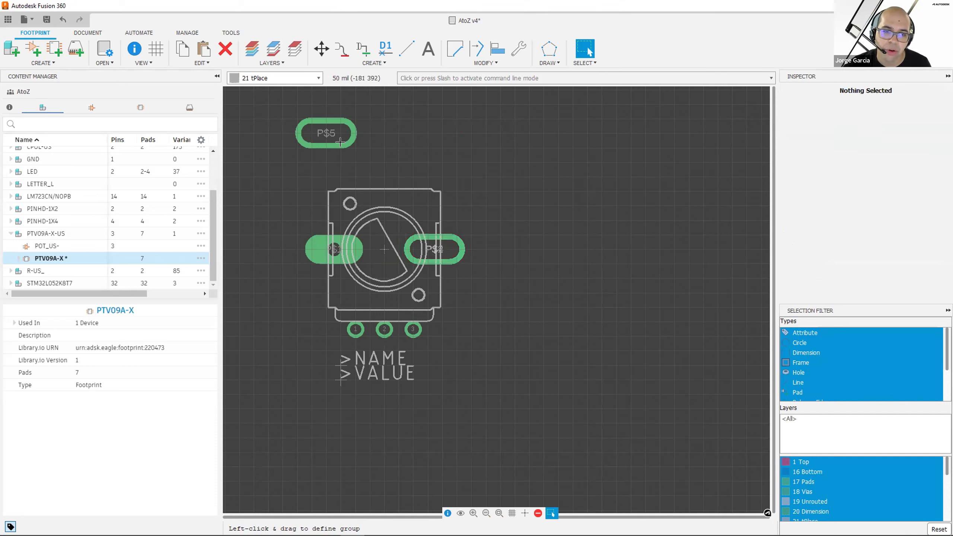
Step: Move pad P$5 to position -173.22835, 0
{"action": "left_click", "coordinate": [324, 133]}
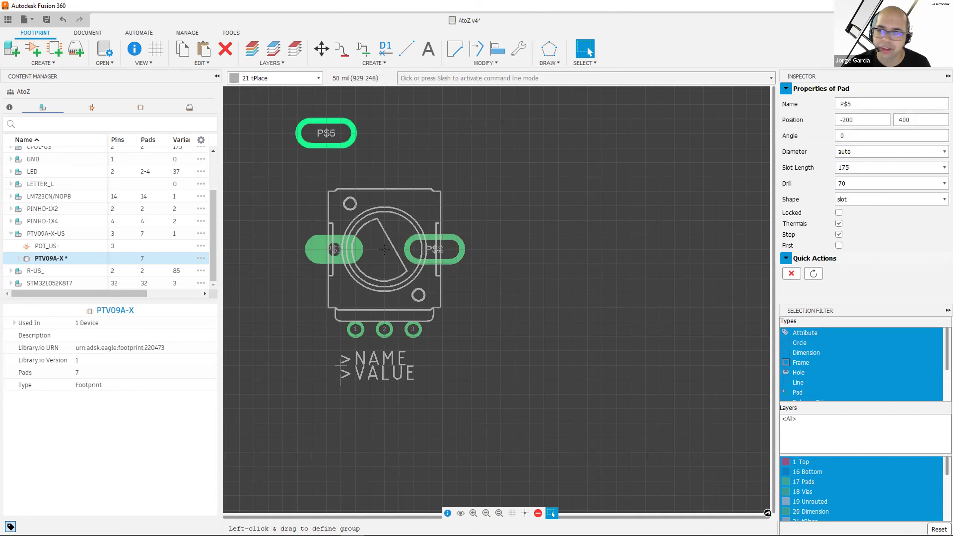
{"action": "double_click", "coordinate": [904, 119]}
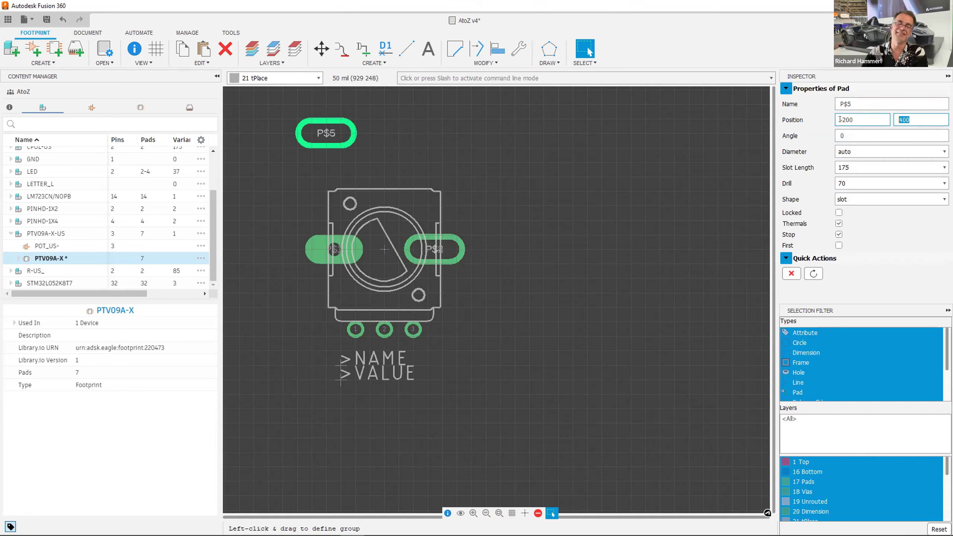
{"action": "type", "text": "0"}
{"action": "left_click", "coordinate": [853, 120]}
{"action": "left_click_drag", "start_coordinate": [853, 119], "coordinate": [840, 119]}
{"action": "key", "text": "BackSpace"}
{"action": "type", "text": "-173.22835"}
{"action": "key", "text": "Tab"}
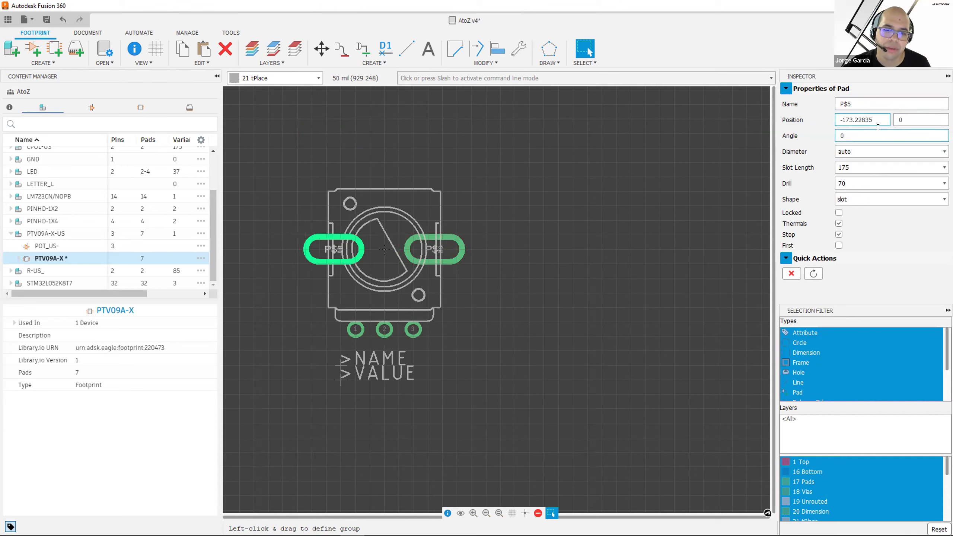
{"action": "left_click", "coordinate": [526, 248]}
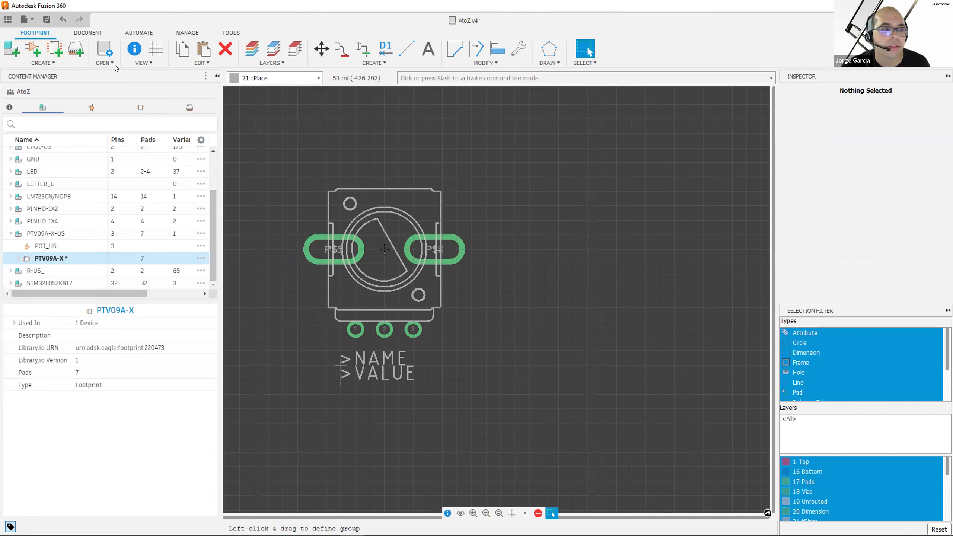
Step: Save a new AtoZ v4 library version described 'Added slotted pads'
{"action": "left_click", "coordinate": [46, 19]}
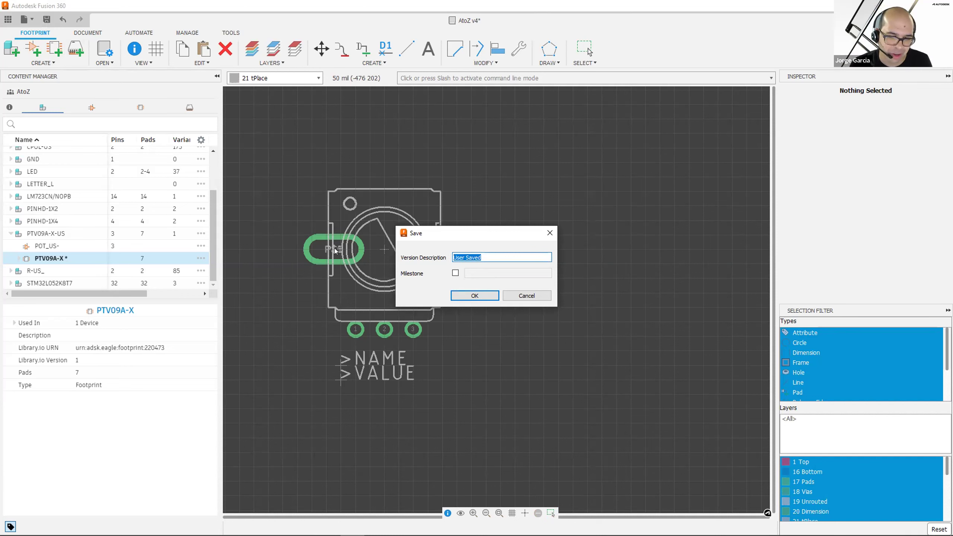
{"action": "type", "text": "Added slotted pads"}
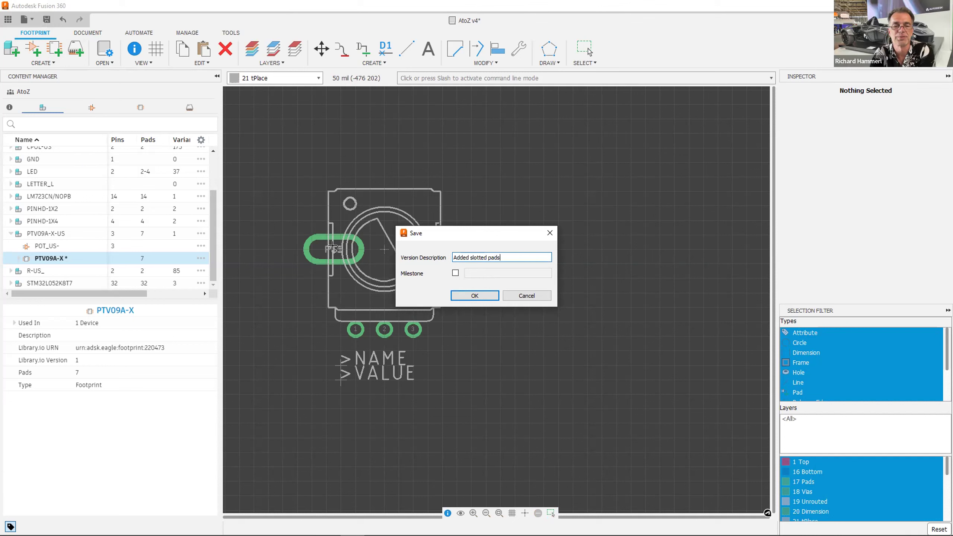
{"action": "key", "text": "Return"}
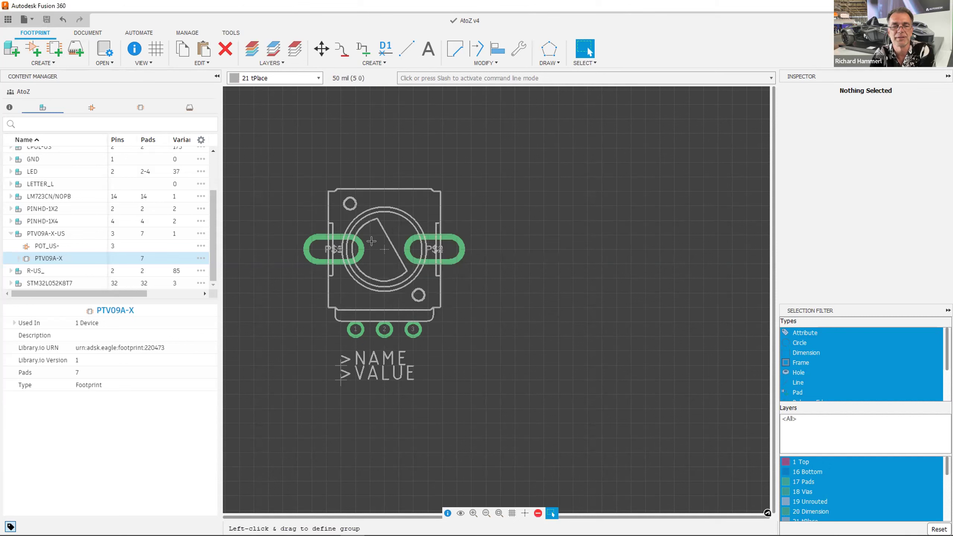
Step: In the PTV09A-X-US device's Connect dialog, disconnect all three pin-to-pad connections and confirm
{"action": "double_click", "coordinate": [43, 234]}
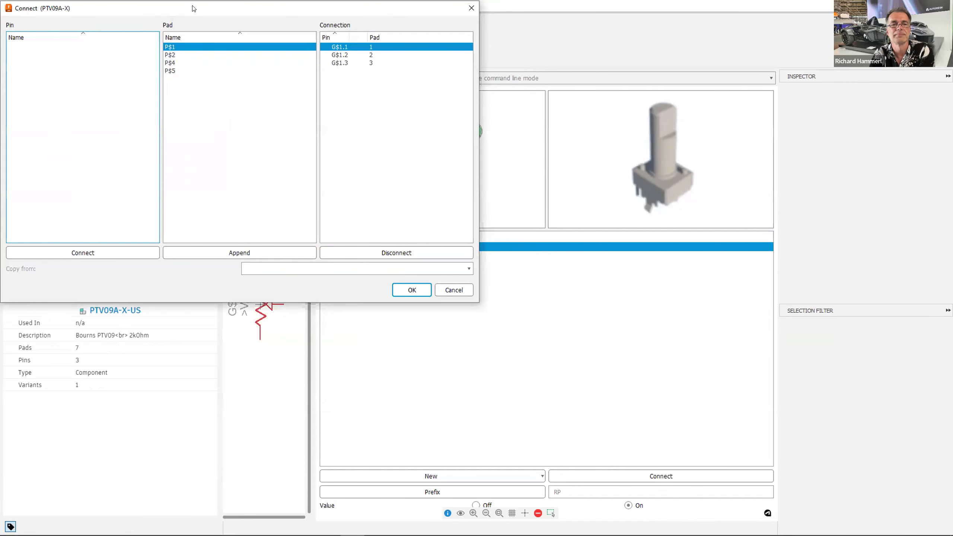
{"action": "left_click_drag", "start_coordinate": [193, 8], "coordinate": [411, 134]}
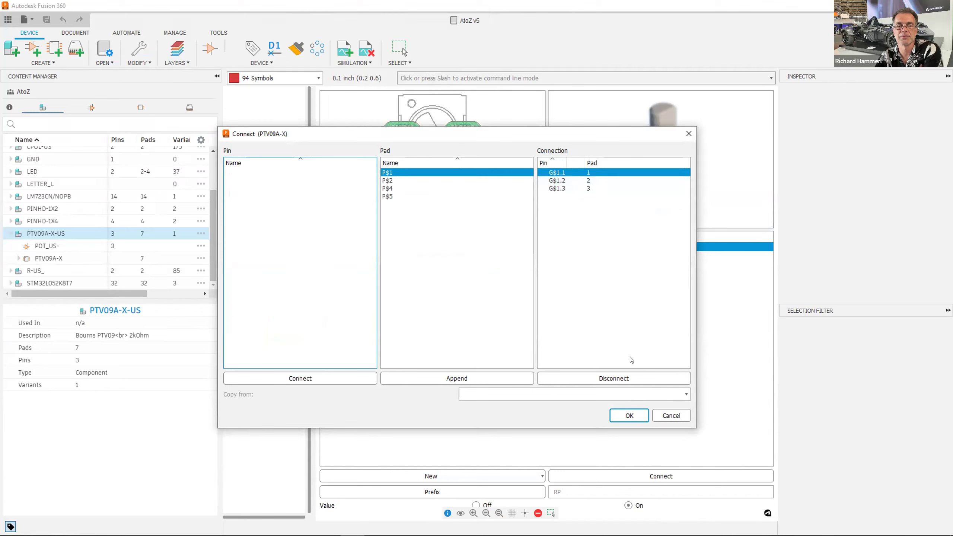
{"action": "left_click", "coordinate": [631, 376]}
{"action": "left_click", "coordinate": [631, 377]}
{"action": "left_click", "coordinate": [631, 377]}
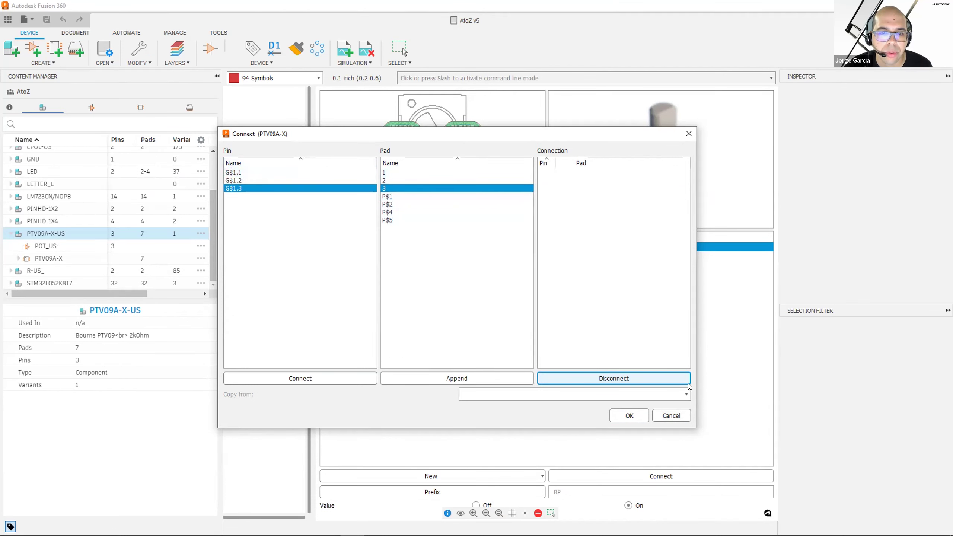
{"action": "left_click", "coordinate": [629, 416]}
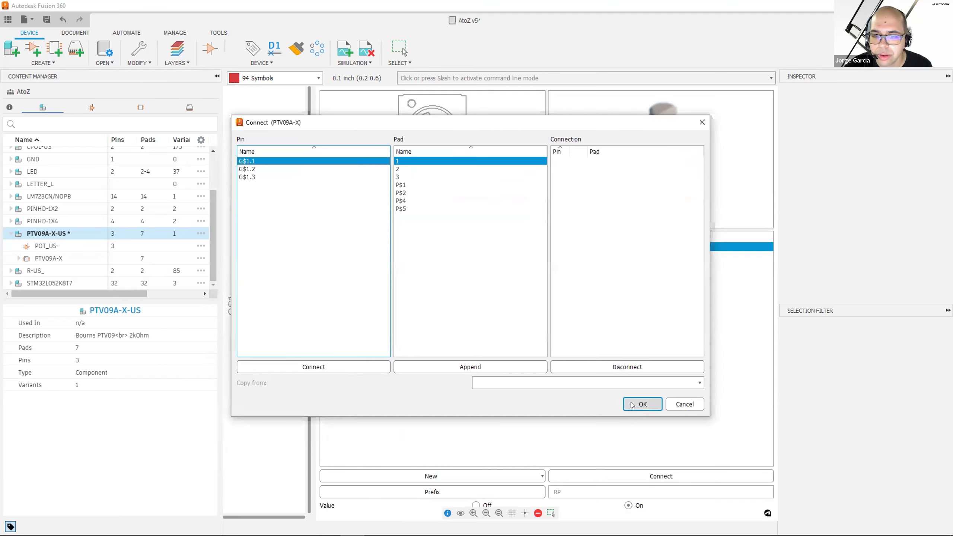
{"action": "left_click", "coordinate": [632, 405]}
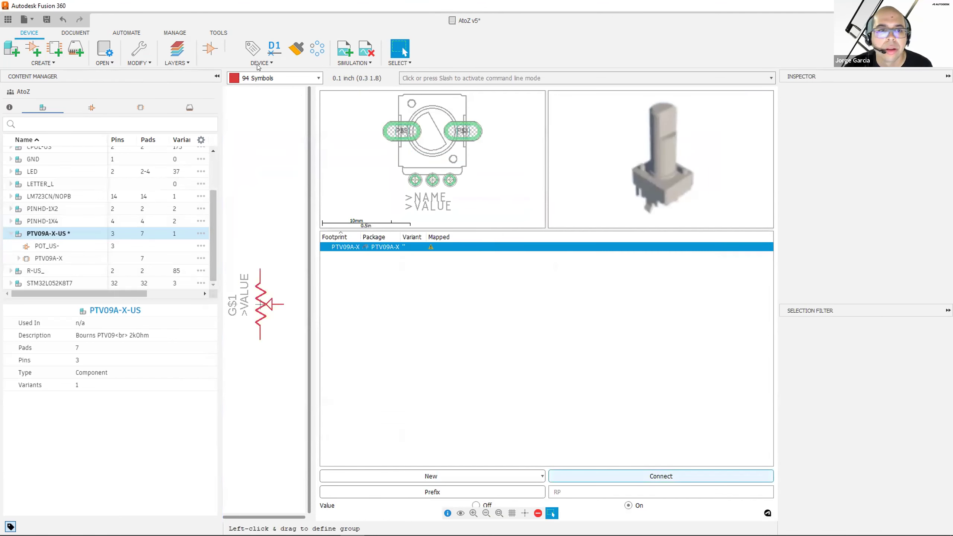
Step: In the PTV09A-X footprint, move hidden pad P$1 from under slotted pad P$5 to the lower left
{"action": "double_click", "coordinate": [38, 258]}
{"action": "key", "text": "m"}
{"action": "left_click", "coordinate": [383, 220]}
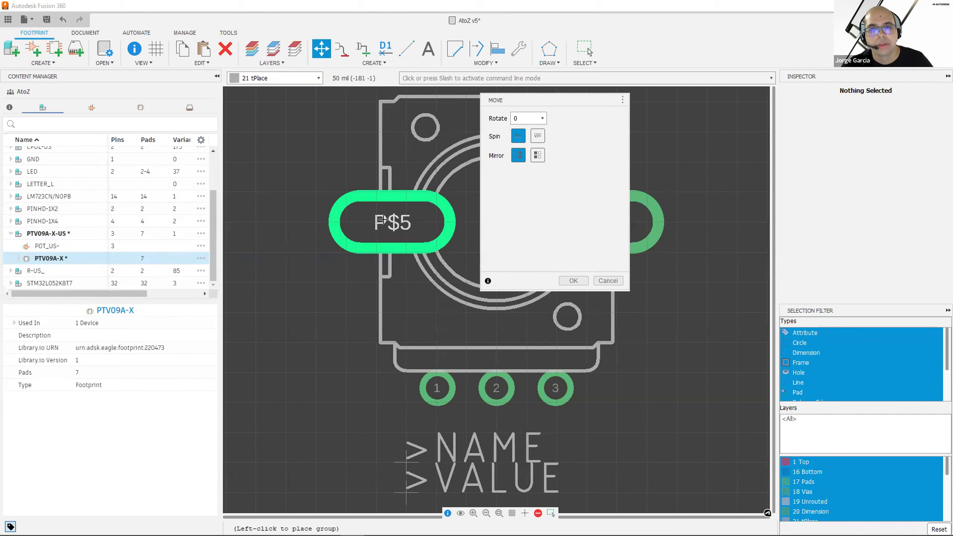
{"action": "key", "text": "Escape"}
{"action": "left_click", "coordinate": [392, 220]}
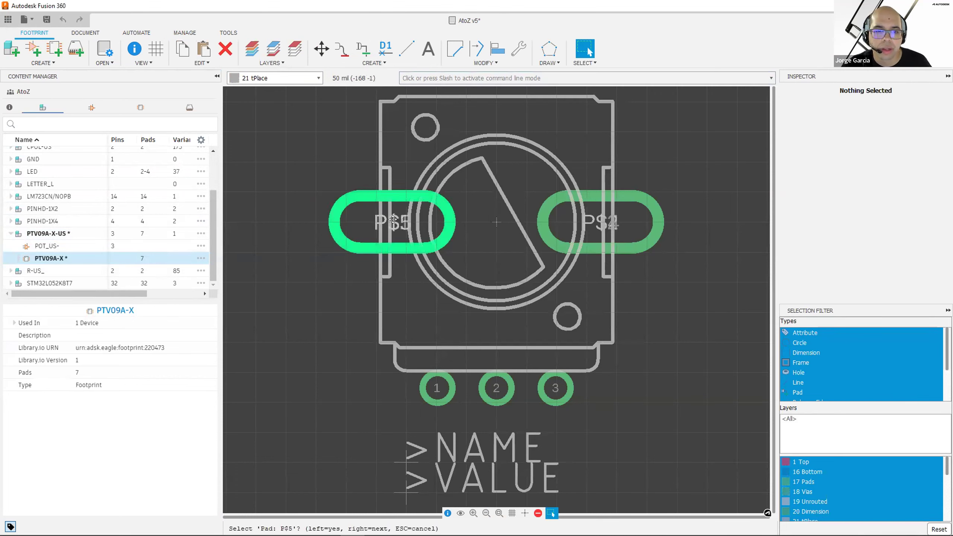
{"action": "left_click", "coordinate": [392, 219]}
{"action": "key", "text": "m"}
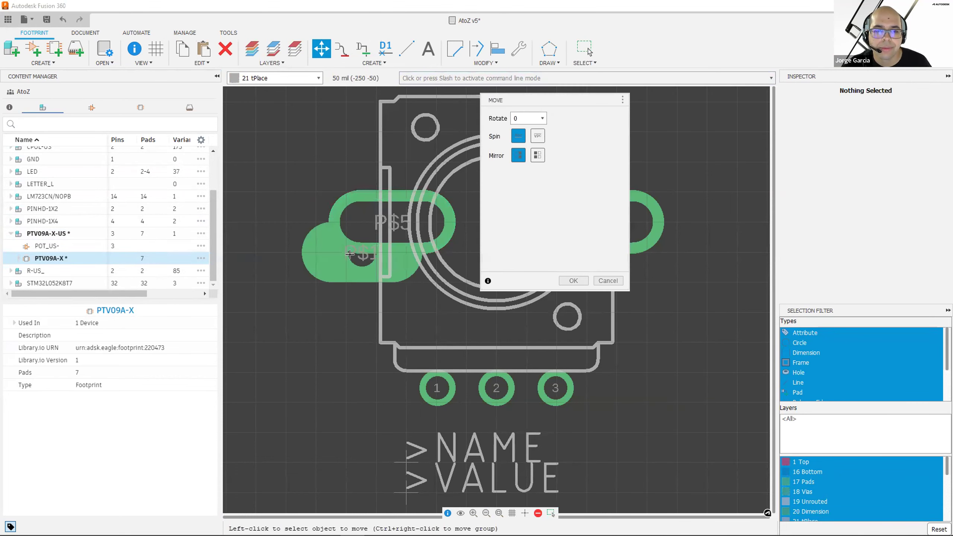
{"action": "left_click", "coordinate": [350, 255]}
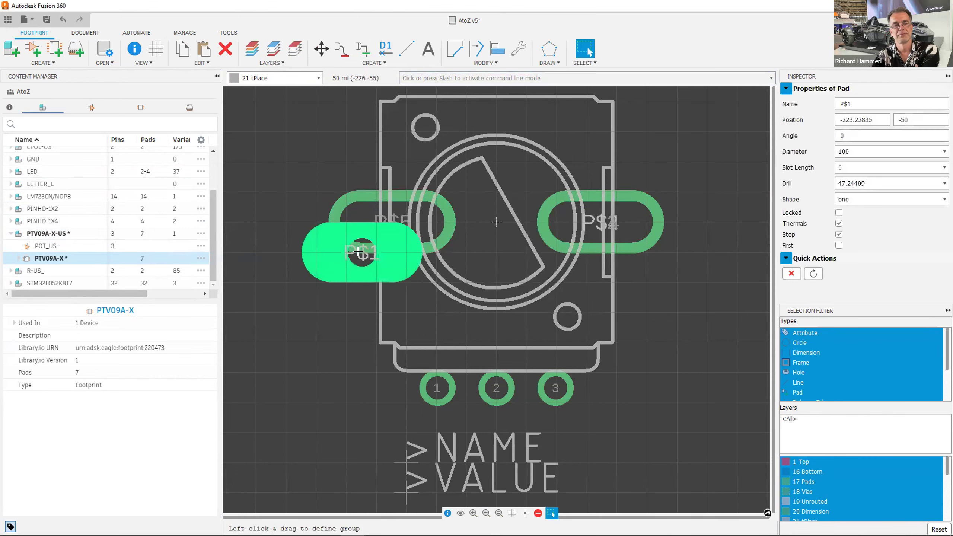
{"action": "key", "text": "m"}
{"action": "left_click", "coordinate": [299, 312]}
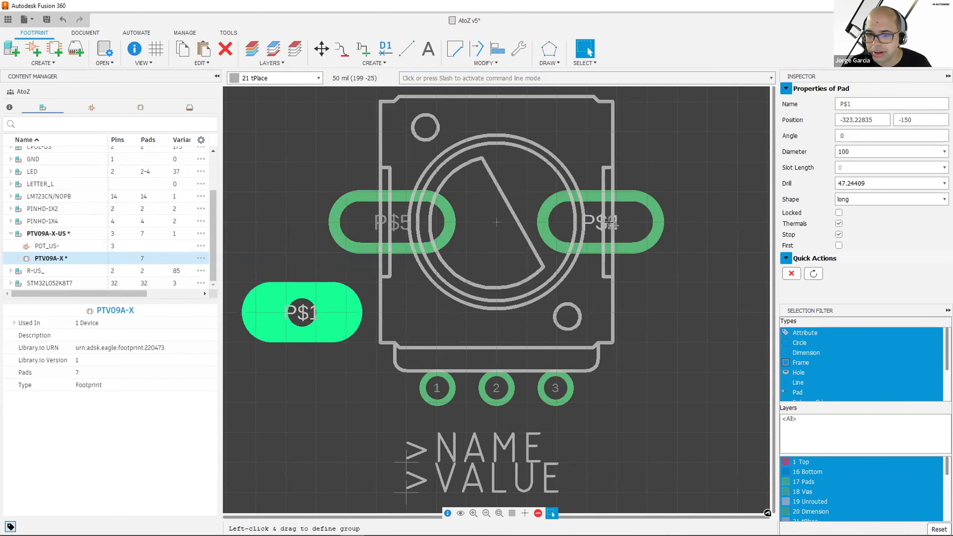
Step: Move hidden pad P$2 from under slotted pad P$4 to the lower right
{"action": "left_click", "coordinate": [601, 221]}
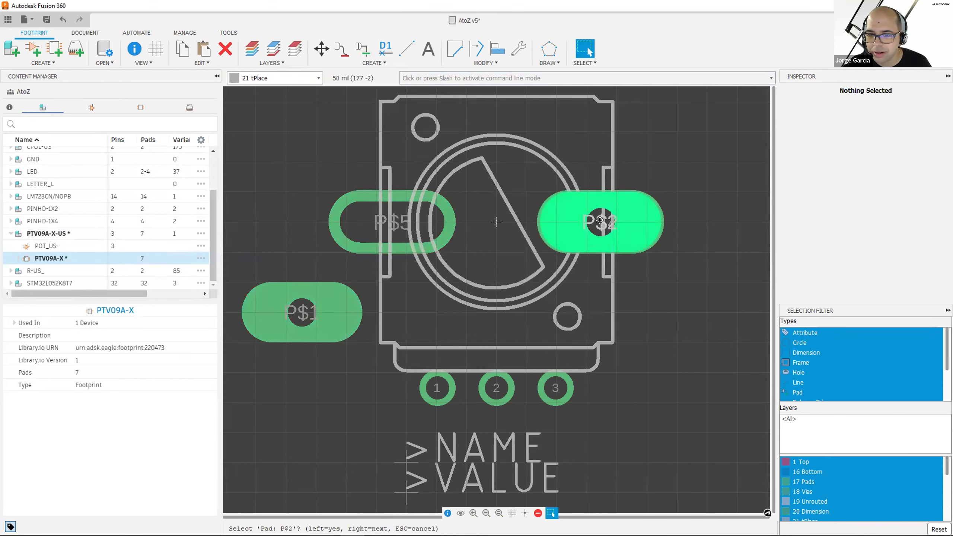
{"action": "key", "text": "Escape"}
{"action": "key", "text": "m"}
{"action": "left_click", "coordinate": [600, 220]}
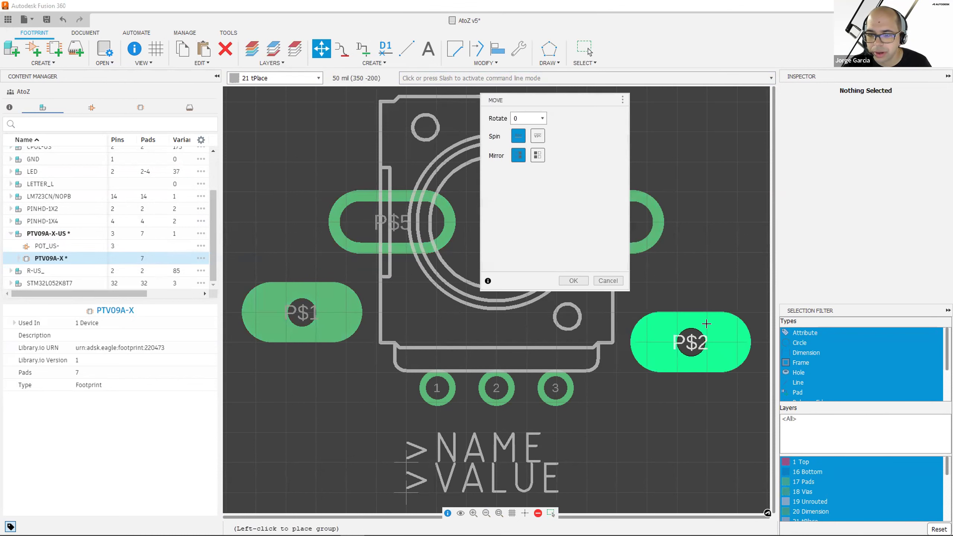
{"action": "left_click", "coordinate": [700, 342]}
Step: Delete pads P$2 and P$1, then reopen the PTV09A-X-US device
{"action": "key", "text": "Delete"}
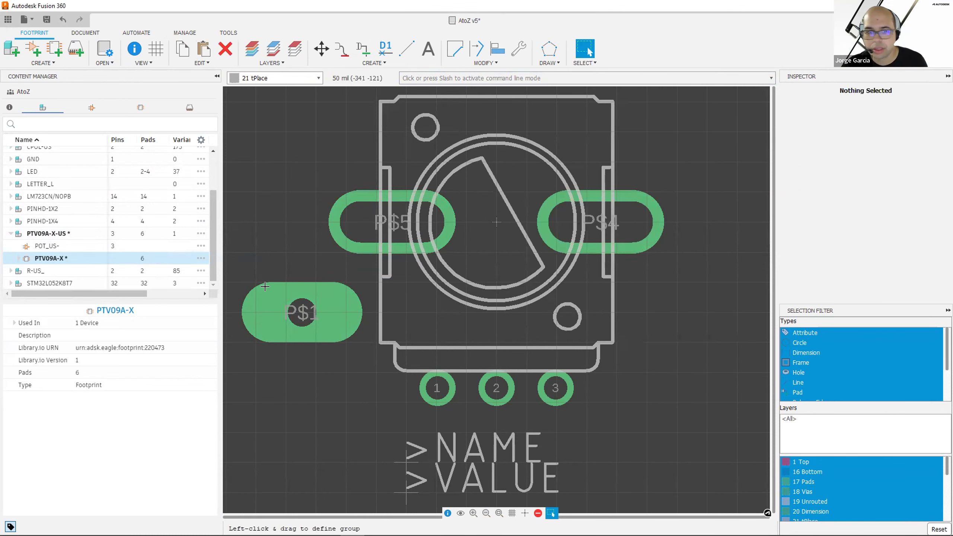
{"action": "left_click", "coordinate": [300, 314]}
{"action": "key", "text": "Delete"}
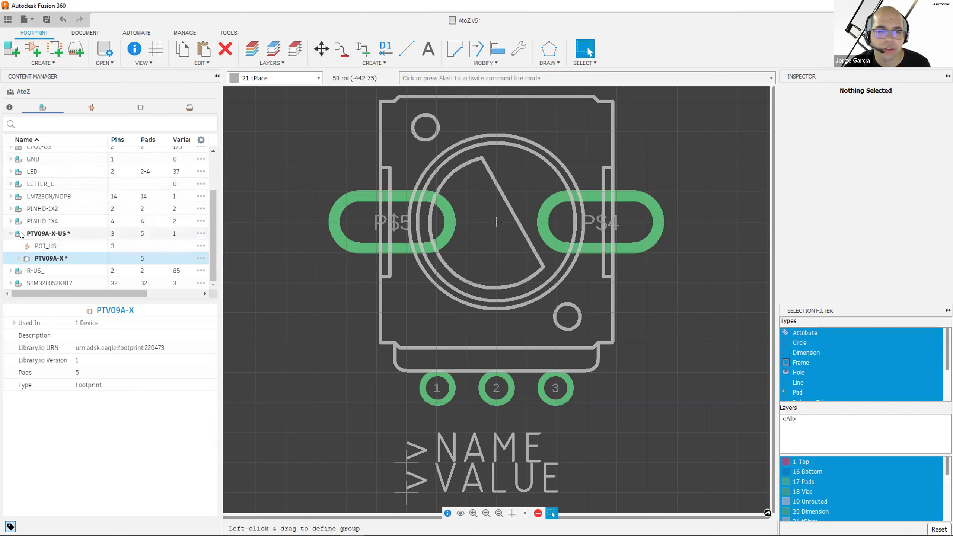
{"action": "double_click", "coordinate": [57, 234]}
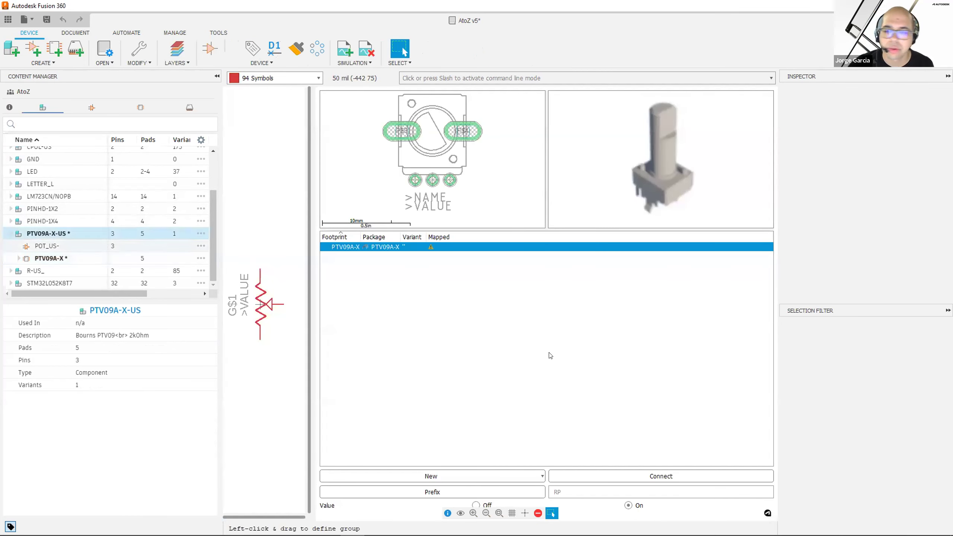
Step: Connect pins G$1.1, G$1.2 and G$1.3 to pads 1, 2 and 3
{"action": "left_click", "coordinate": [642, 475]}
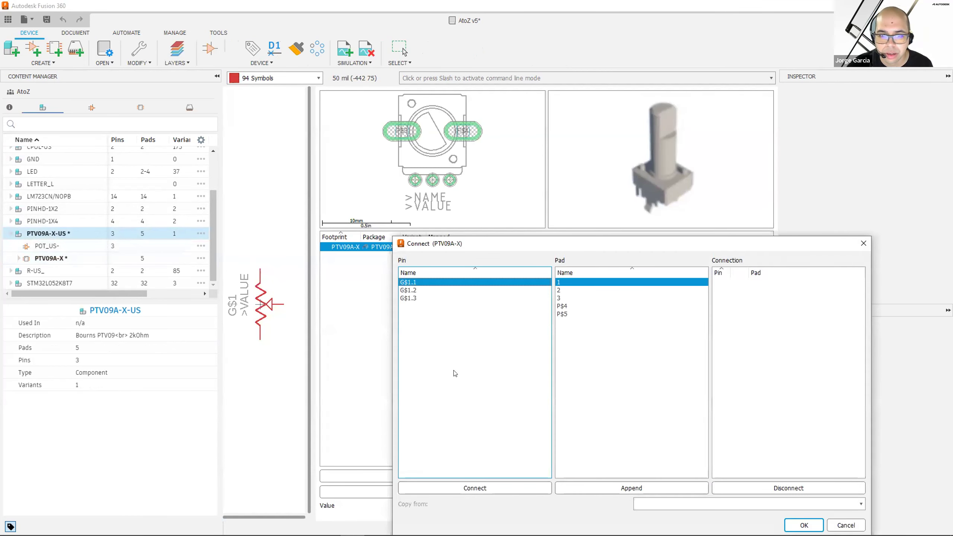
{"action": "left_click", "coordinate": [494, 490]}
{"action": "left_click", "coordinate": [494, 491]}
{"action": "left_click", "coordinate": [493, 490]}
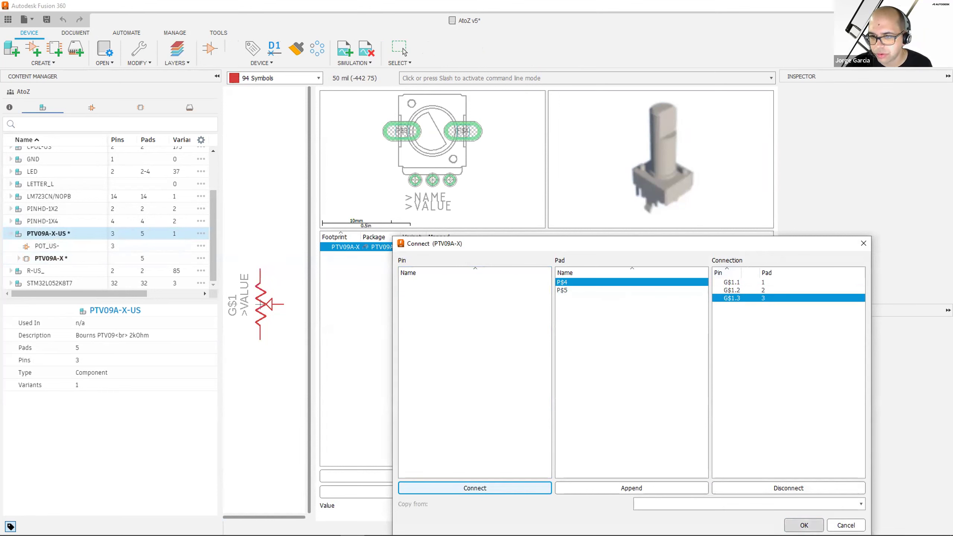
{"action": "left_click", "coordinate": [803, 526]}
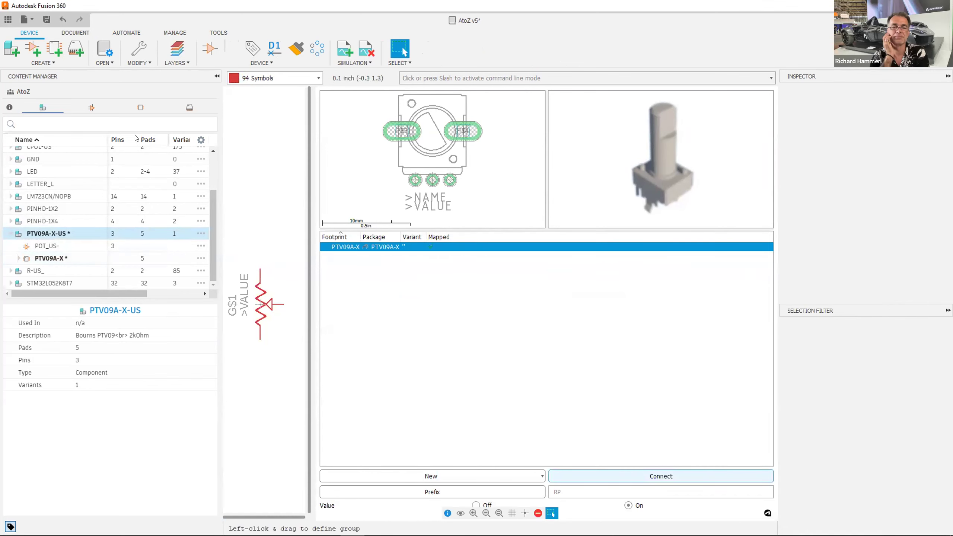
Step: Save a new version described 'Changed Pads to slotted and reassigned'
{"action": "left_click", "coordinate": [47, 20]}
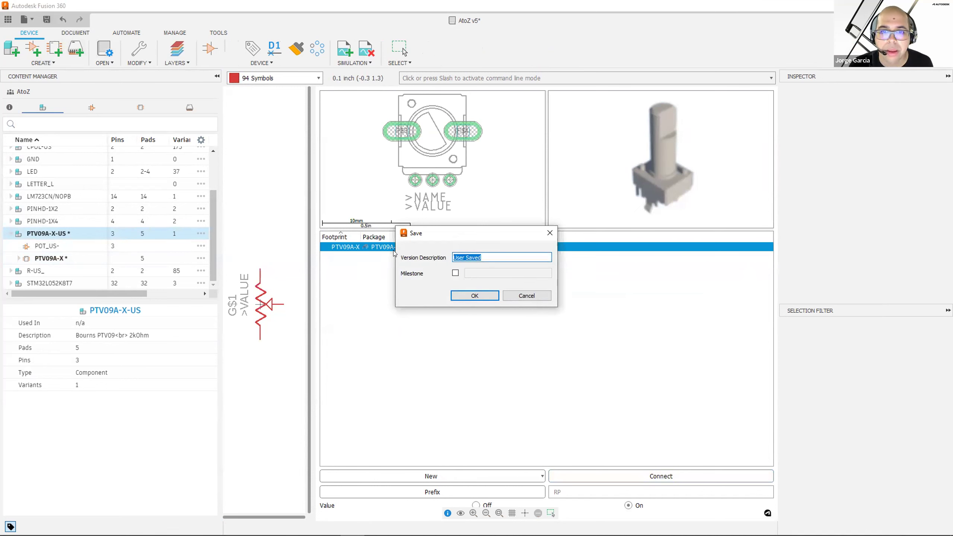
{"action": "type", "text": "Chan"}
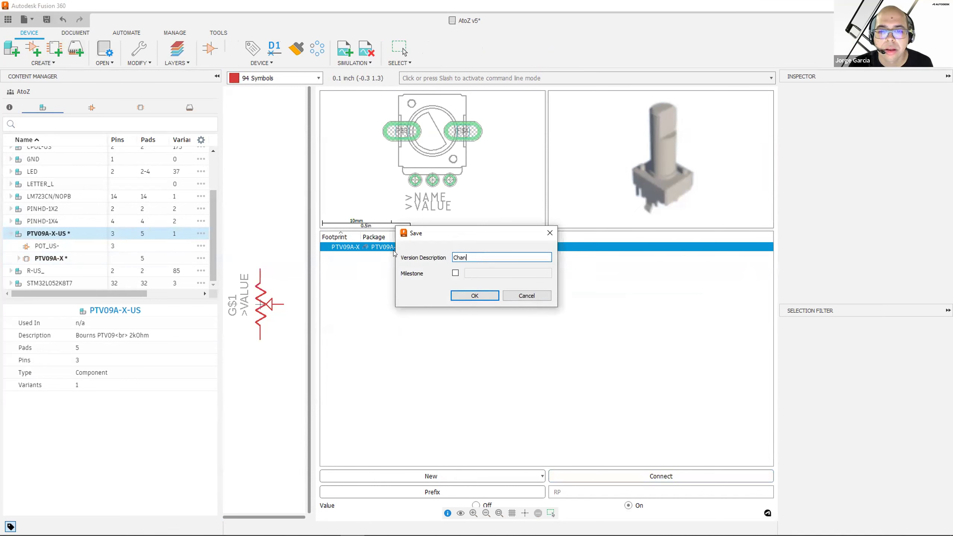
{"action": "type", "text": "ged Pads"}
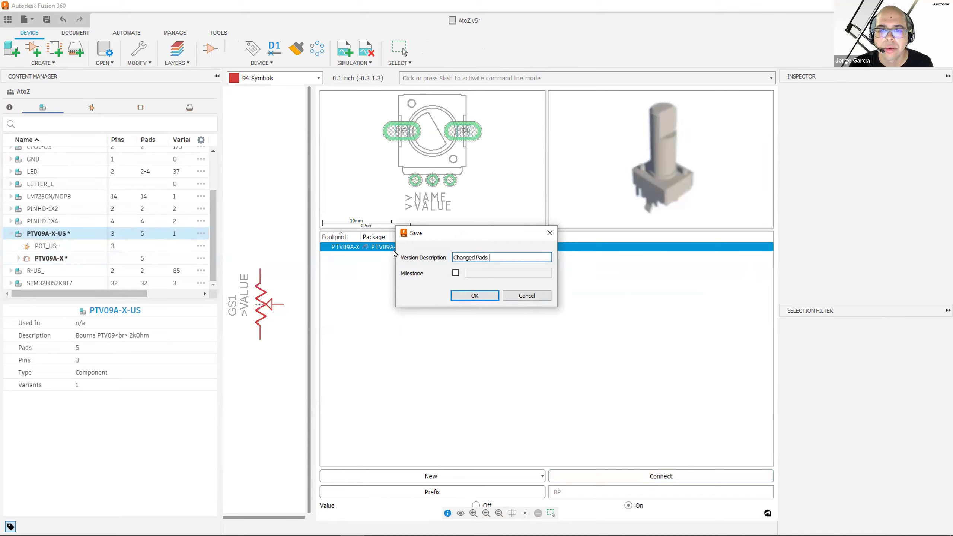
{"action": "type", "text": " to slotted and reassigned"}
{"action": "key", "text": "Return"}
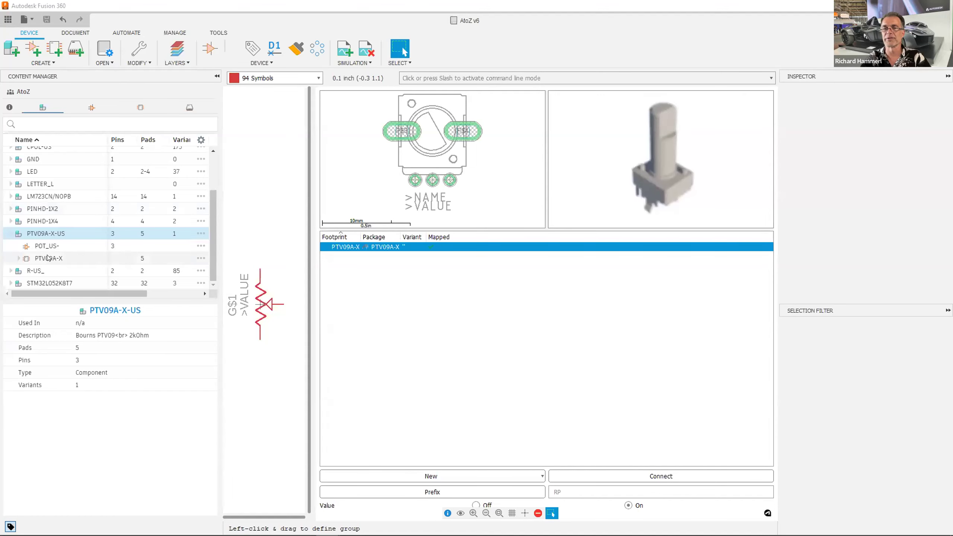
Step: In the PTV09A-X footprint's Layers settings, turn on visibility of layer 46 Milling
{"action": "double_click", "coordinate": [391, 197]}
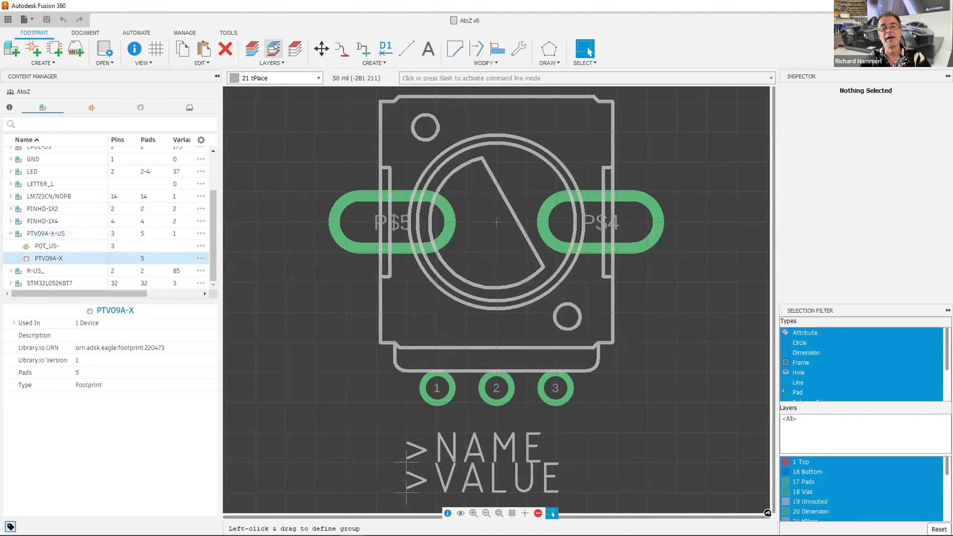
{"action": "left_click", "coordinate": [255, 51]}
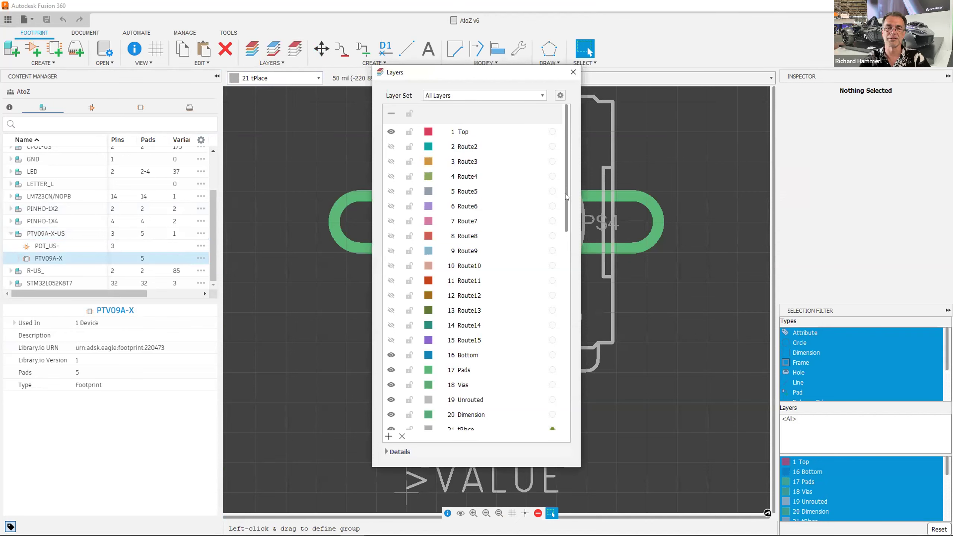
{"action": "scroll", "coordinate": [564, 214], "scroll_direction": "down", "scroll_amount": 5}
{"action": "scroll", "coordinate": [557, 277], "scroll_direction": "down", "scroll_amount": 6}
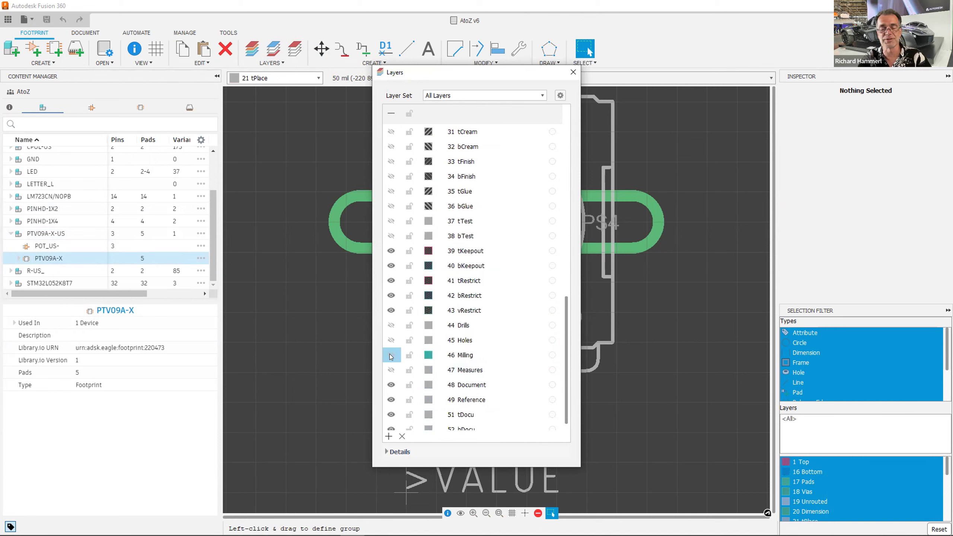
{"action": "left_click", "coordinate": [391, 355]}
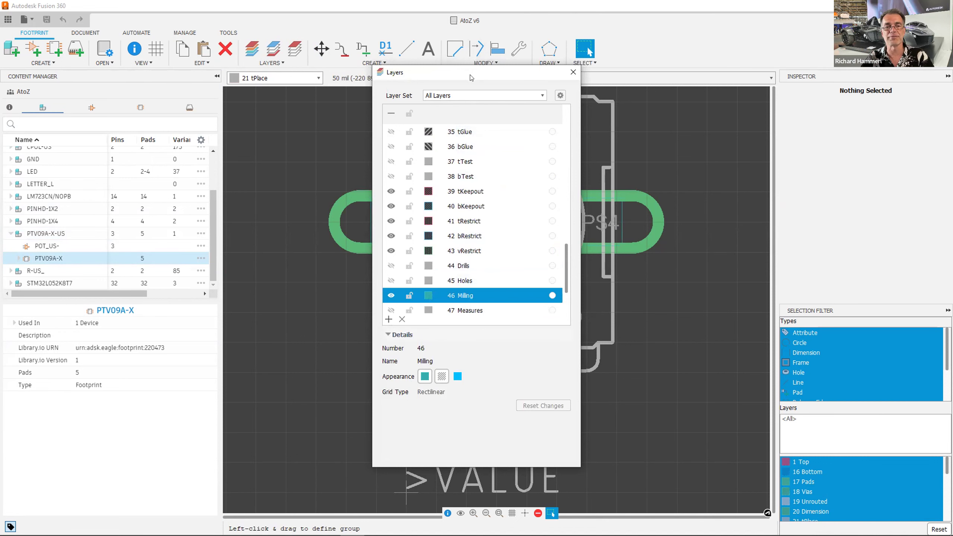
{"action": "left_click_drag", "start_coordinate": [471, 78], "coordinate": [218, 112]}
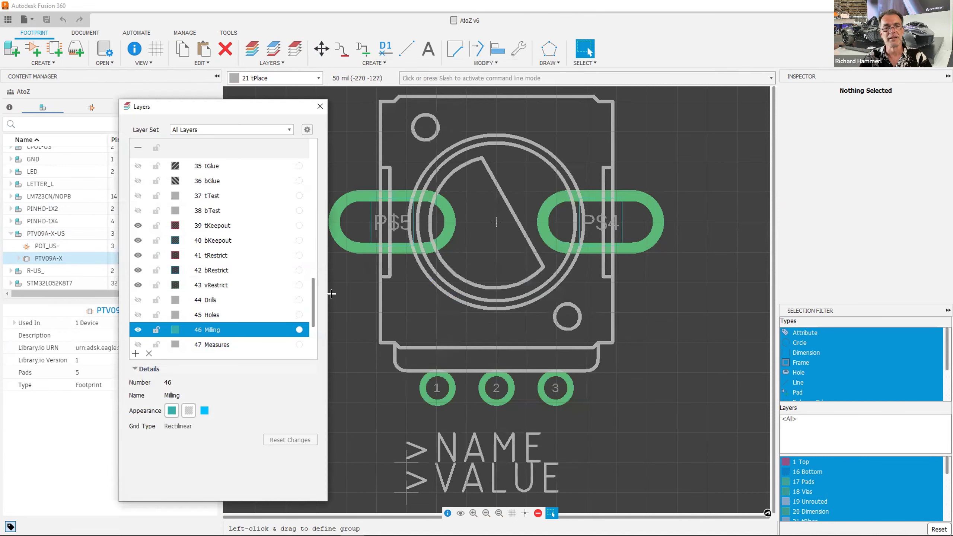
Step: Limit selection to layer 46 Milling and delete the milling lines inside pad P$5
{"action": "left_click", "coordinate": [321, 107]}
{"action": "scroll", "coordinate": [432, 230], "scroll_direction": "up", "scroll_amount": 1}
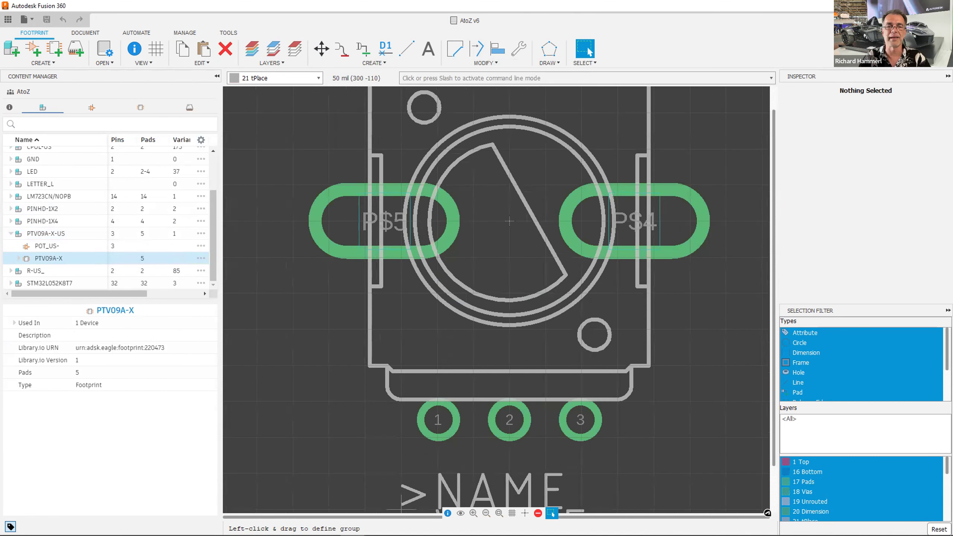
{"action": "scroll", "coordinate": [863, 488], "scroll_direction": "down", "scroll_amount": 9}
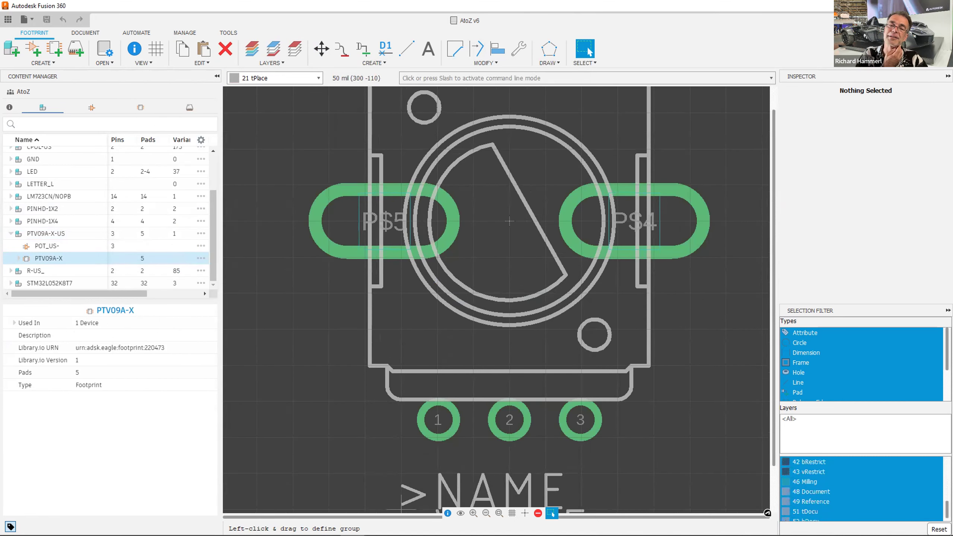
{"action": "left_click", "coordinate": [823, 481]}
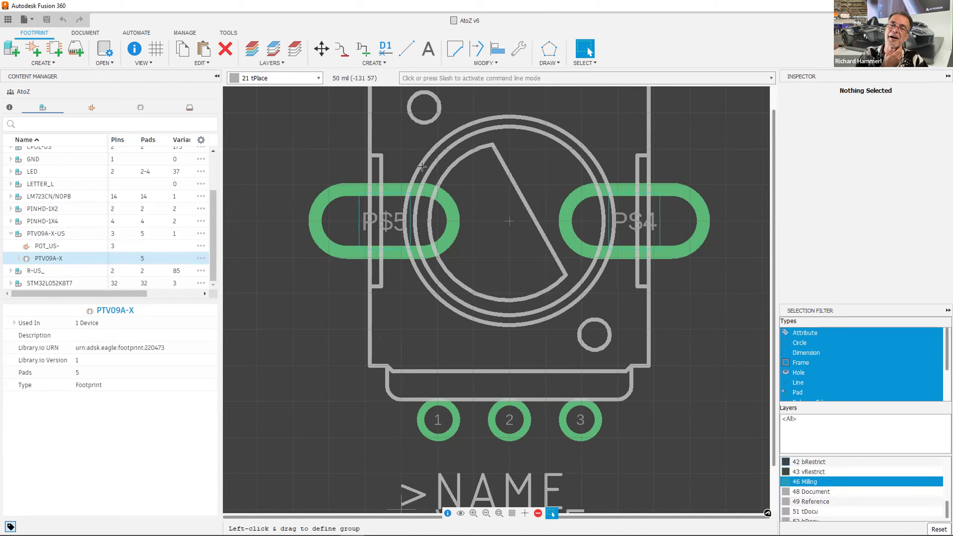
{"action": "left_click_drag", "start_coordinate": [435, 151], "coordinate": [331, 275]}
{"action": "key", "text": "Delete"}
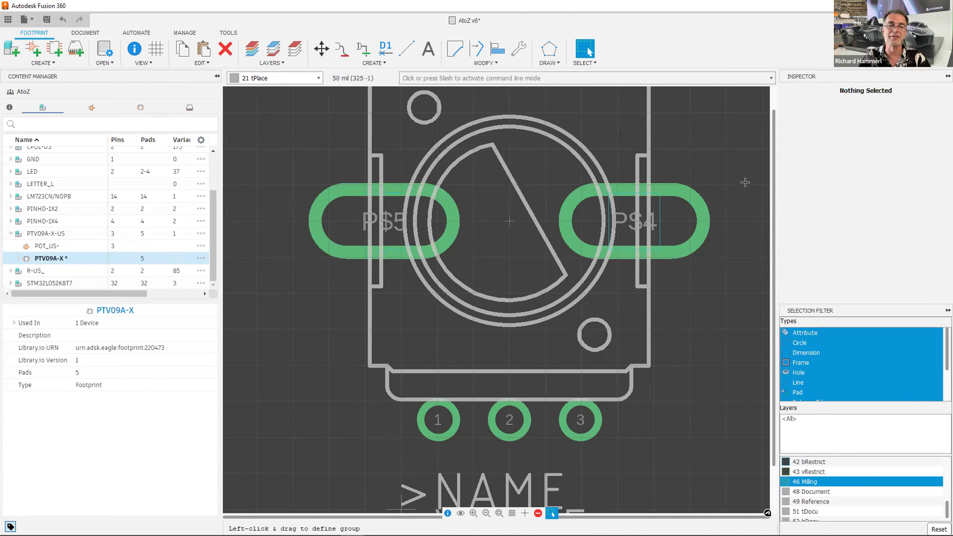
Step: Select and delete the milling lines inside slotted pad P$4
{"action": "left_click_drag", "start_coordinate": [697, 160], "coordinate": [544, 286]}
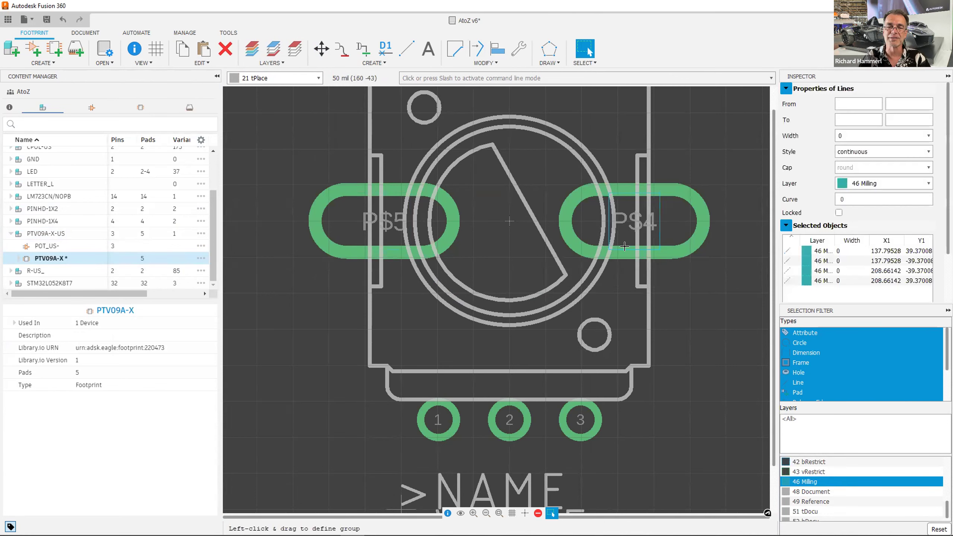
{"action": "scroll", "coordinate": [633, 237], "scroll_direction": "up", "scroll_amount": 4}
{"action": "middle_click_drag", "start_coordinate": [634, 238], "coordinate": [540, 349]}
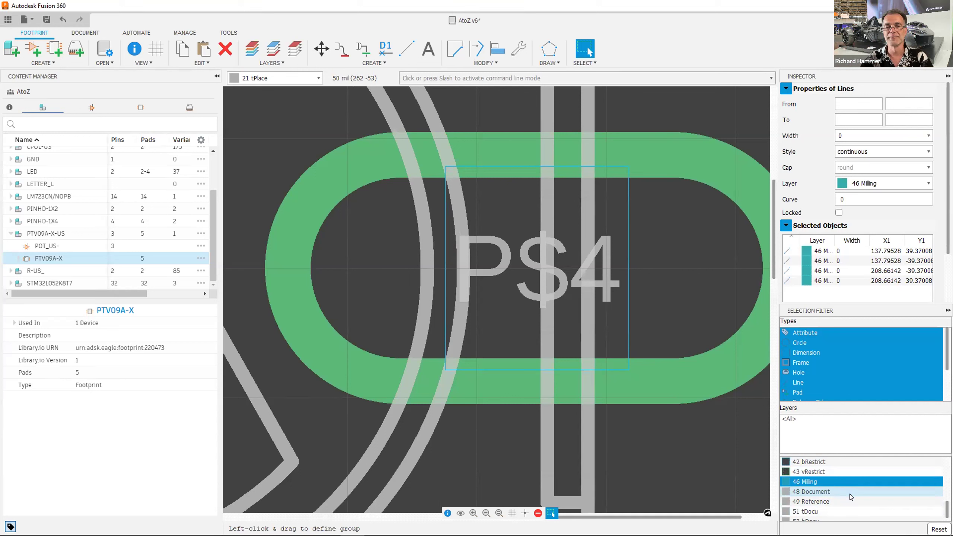
{"action": "key", "text": "Delete"}
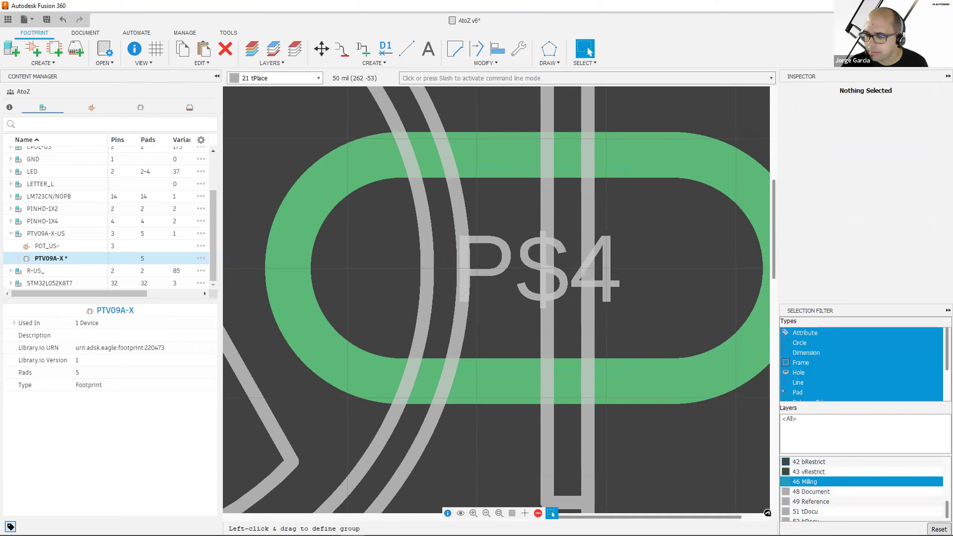
Step: Save the library as a new version described 'Removed Milling contours'
{"action": "scroll", "coordinate": [570, 341], "scroll_direction": "down", "scroll_amount": 5}
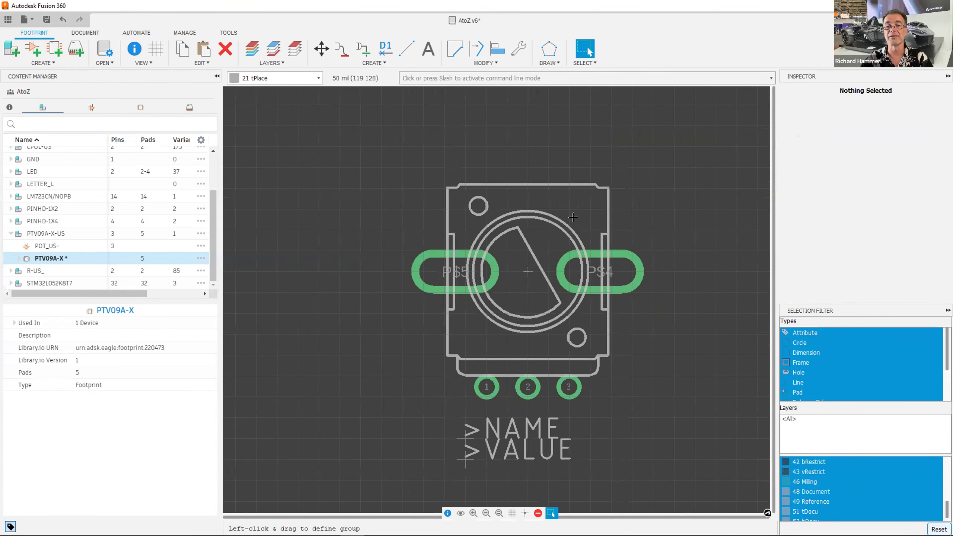
{"action": "scroll", "coordinate": [545, 188], "scroll_direction": "up", "scroll_amount": 1}
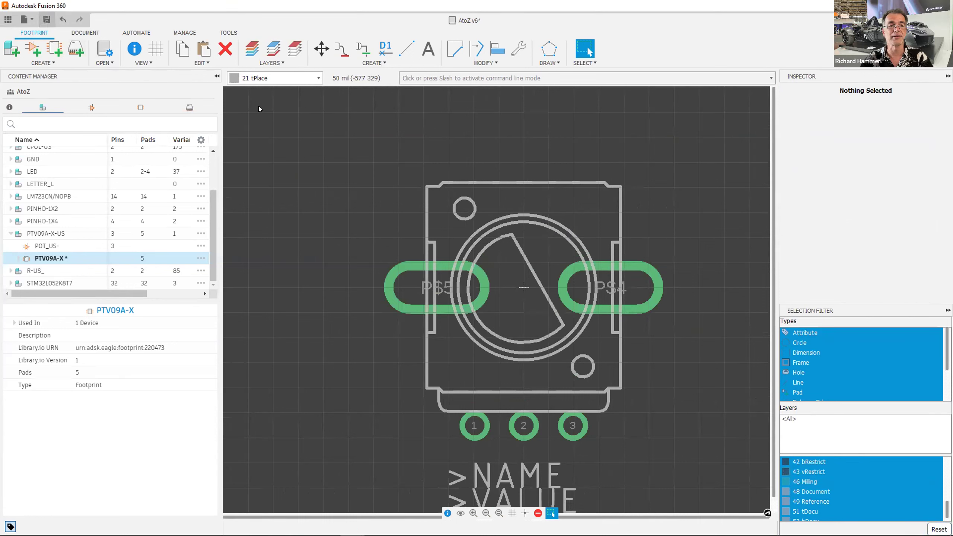
{"action": "key", "text": "ctrl+s"}
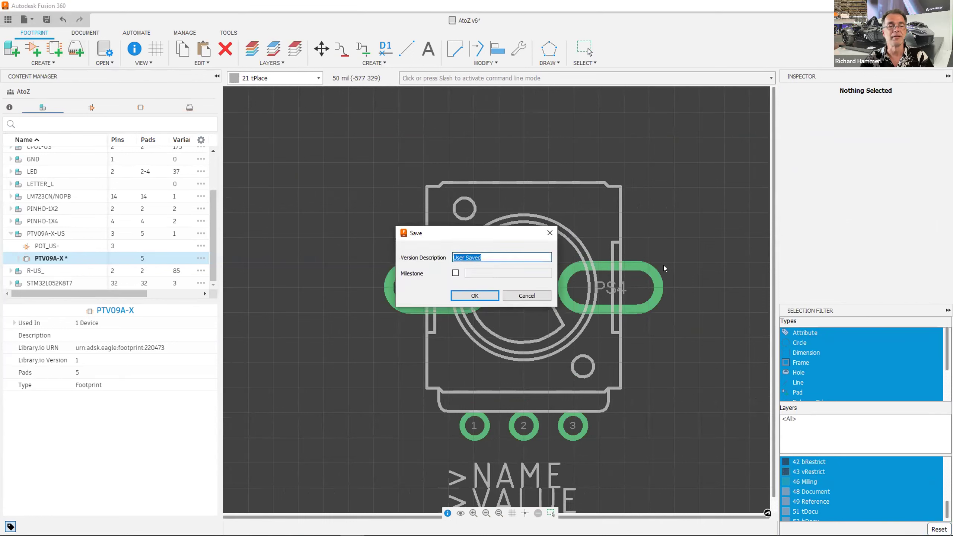
{"action": "type", "text": "Removed"}
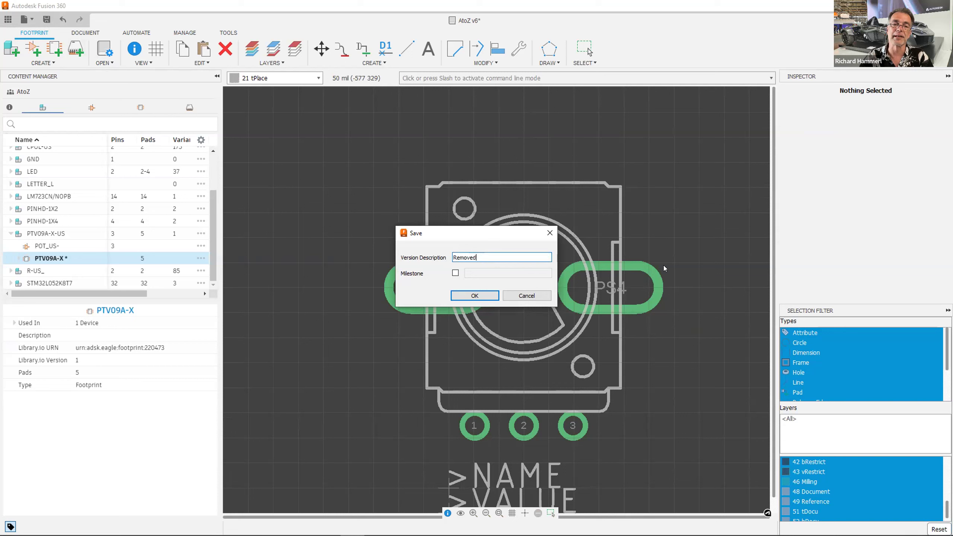
{"action": "type", "text": " Milling"}
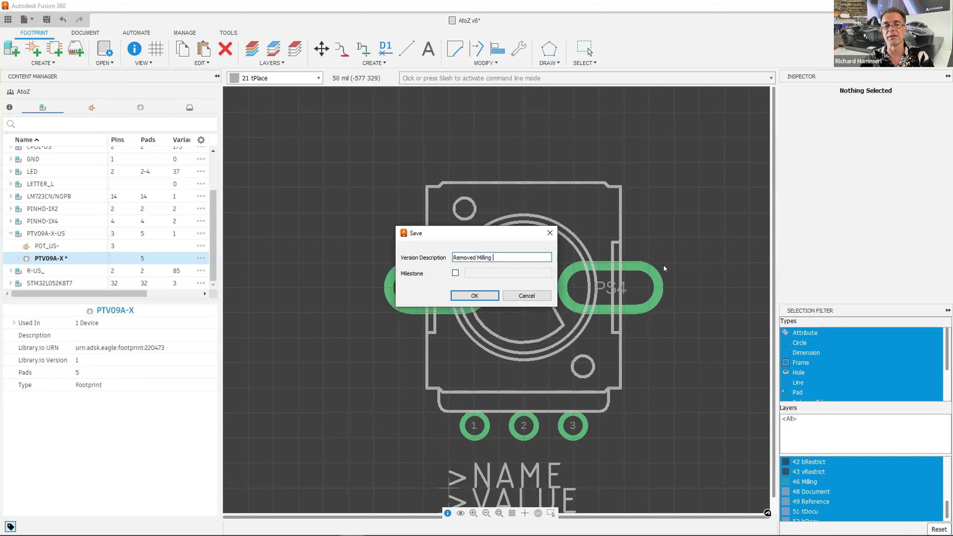
{"action": "type", "text": " controu"}
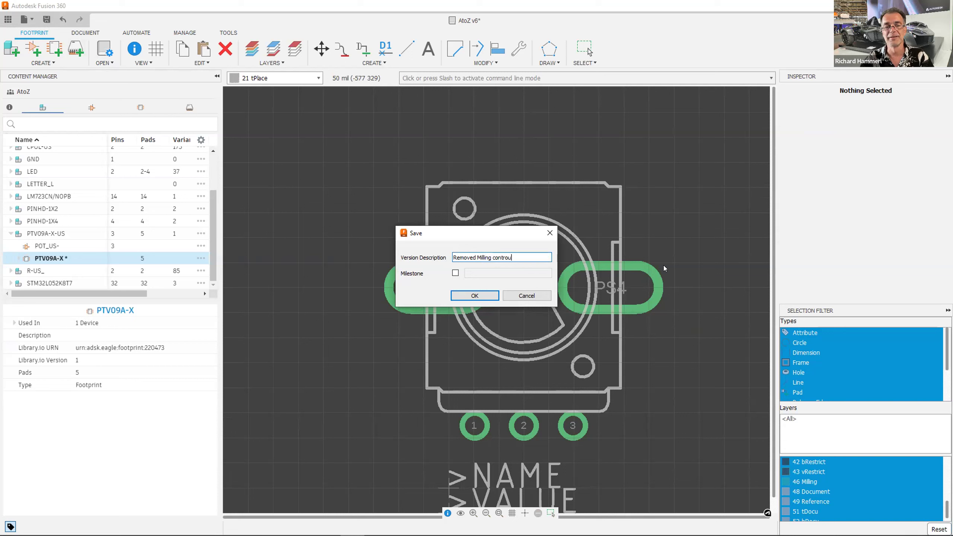
{"action": "key", "text": "BackSpace"}
{"action": "key", "text": "BackSpace"}
{"action": "key", "text": "BackSpace"}
{"action": "type", "text": "ours"}
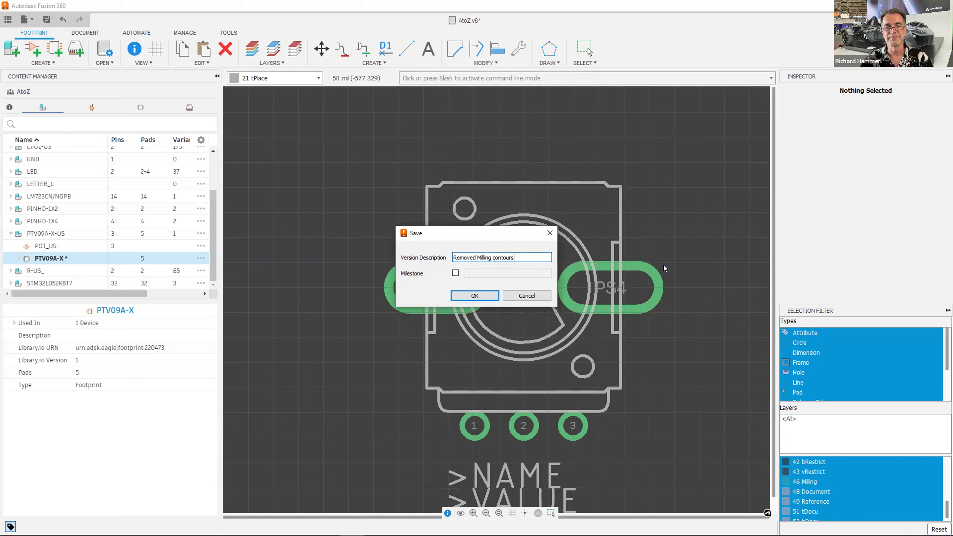
{"action": "left_click", "coordinate": [466, 297]}
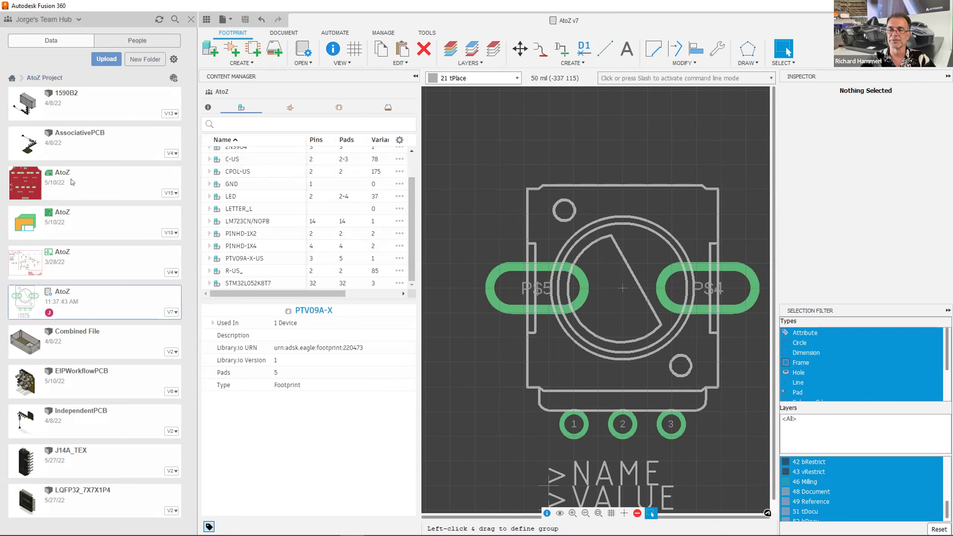
Step: Open the AtoZ design dated 5/10/22 and switch to the AtoZ v4 schematic
{"action": "double_click", "coordinate": [64, 222]}
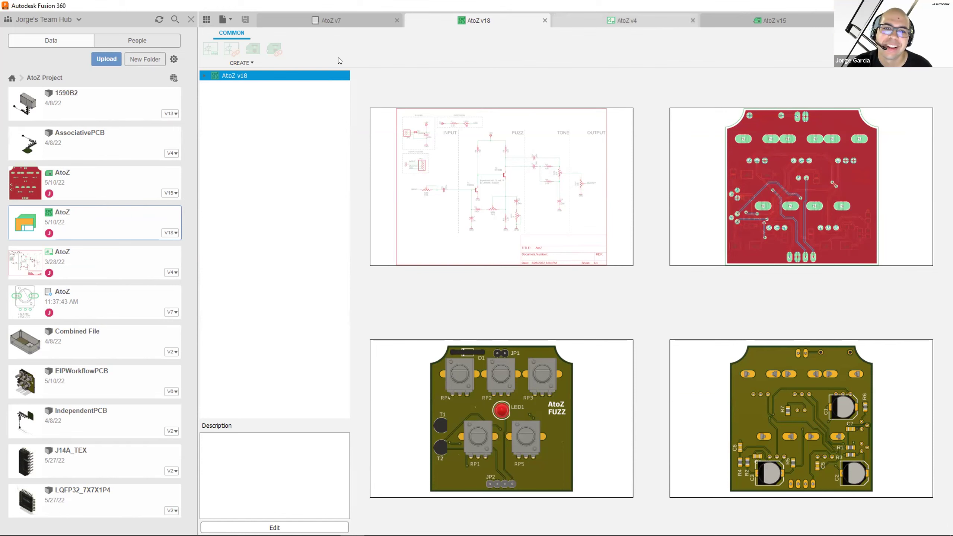
{"action": "key", "text": "ctrl+Tab"}
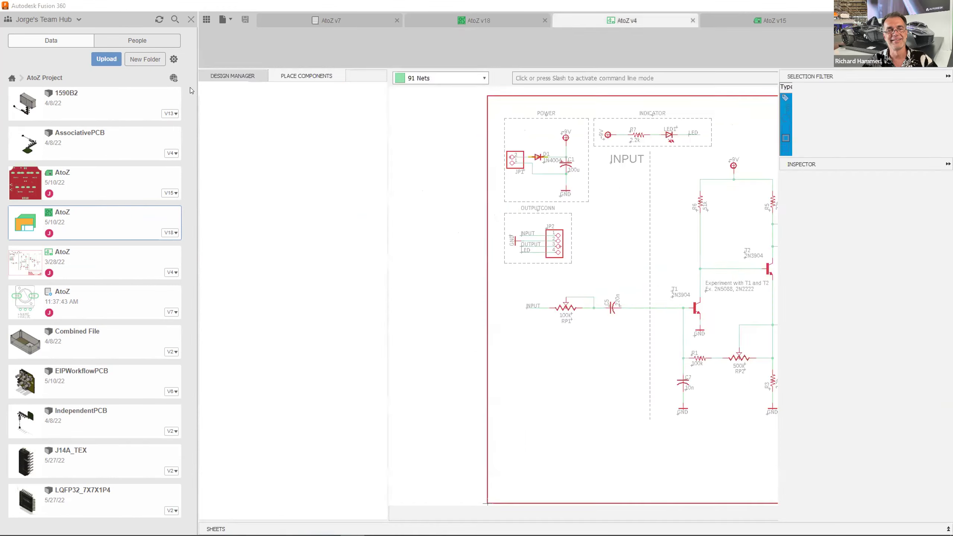
Step: Close the Data Panel, review the libraries offered for update, and cancel the update
{"action": "left_click", "coordinate": [206, 19]}
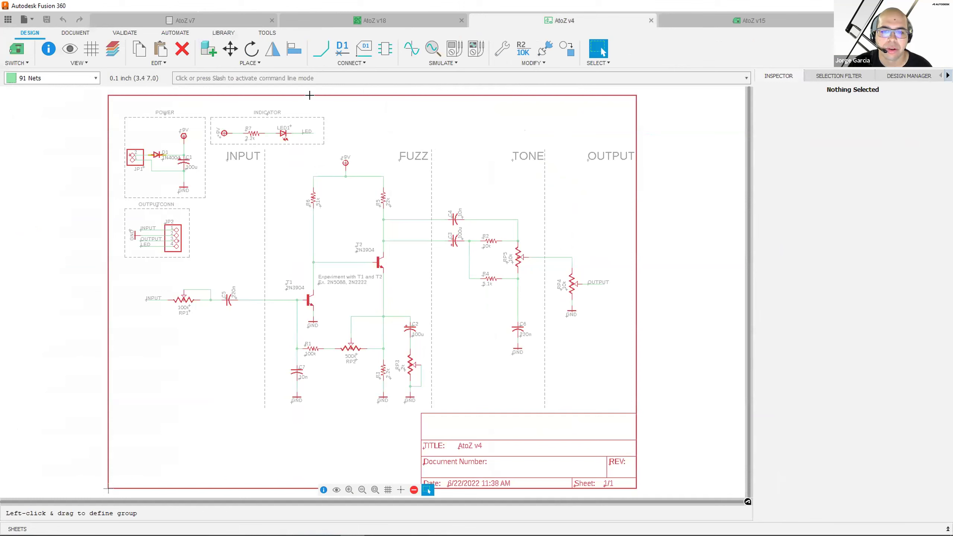
{"action": "left_click", "coordinate": [224, 34]}
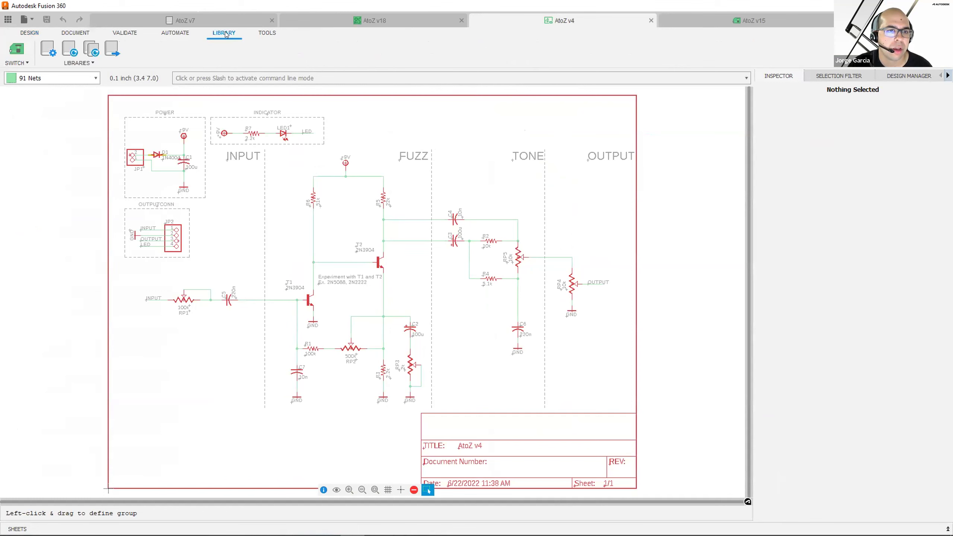
{"action": "left_click", "coordinate": [74, 51]}
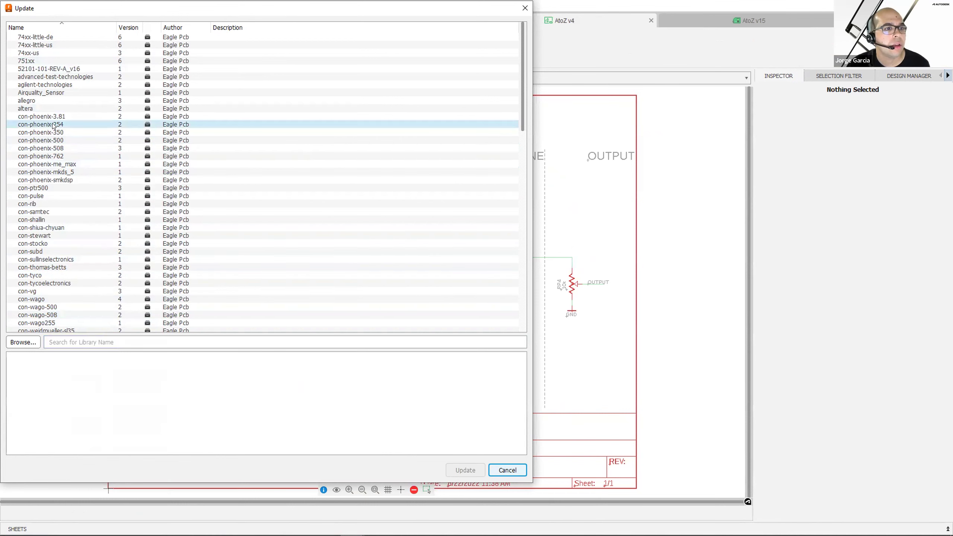
{"action": "scroll", "coordinate": [63, 51], "scroll_direction": "down", "scroll_amount": 6}
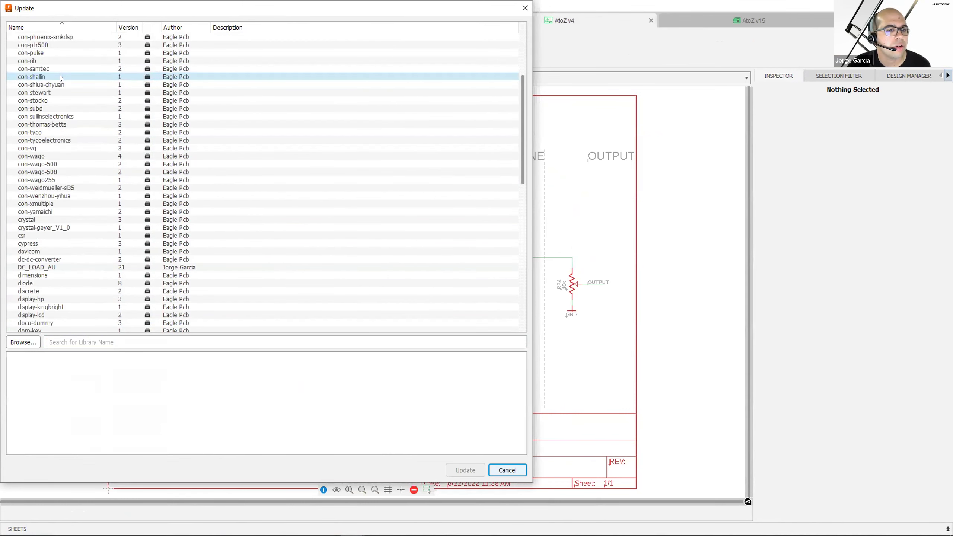
{"action": "scroll", "coordinate": [59, 79], "scroll_direction": "down", "scroll_amount": 9}
{"action": "scroll", "coordinate": [59, 86], "scroll_direction": "up", "scroll_amount": 15}
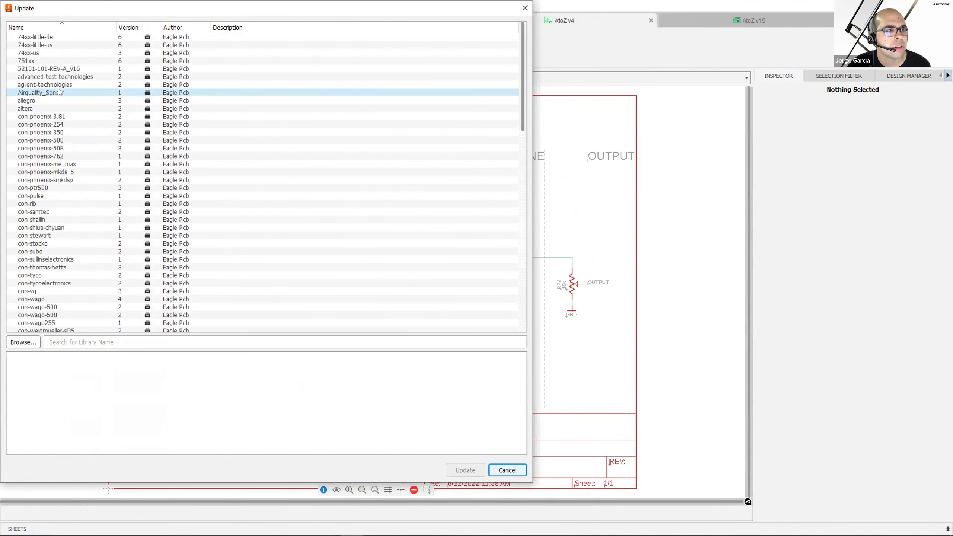
{"action": "left_click", "coordinate": [502, 469]}
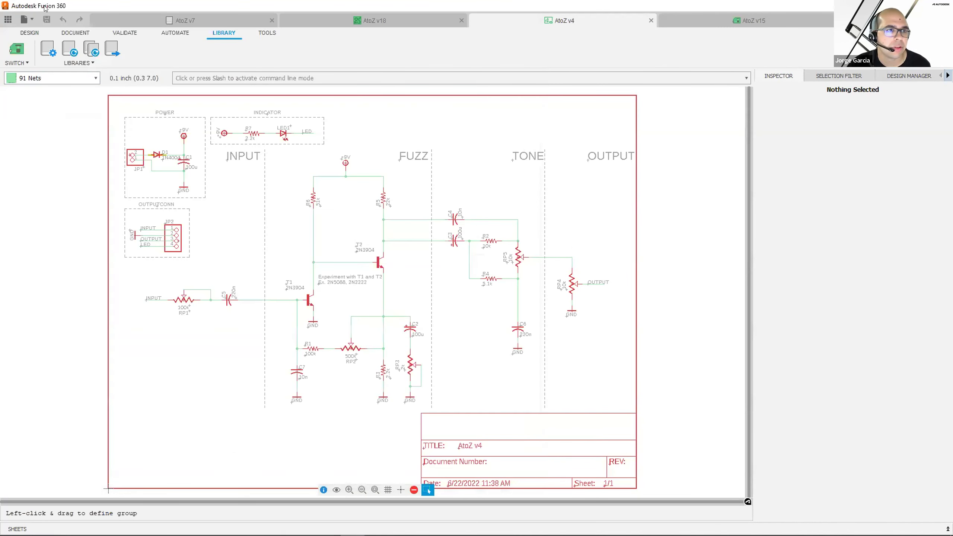
Step: Reopen the Data Panel, then open and close Export Libraries without exporting
{"action": "left_click", "coordinate": [6, 19]}
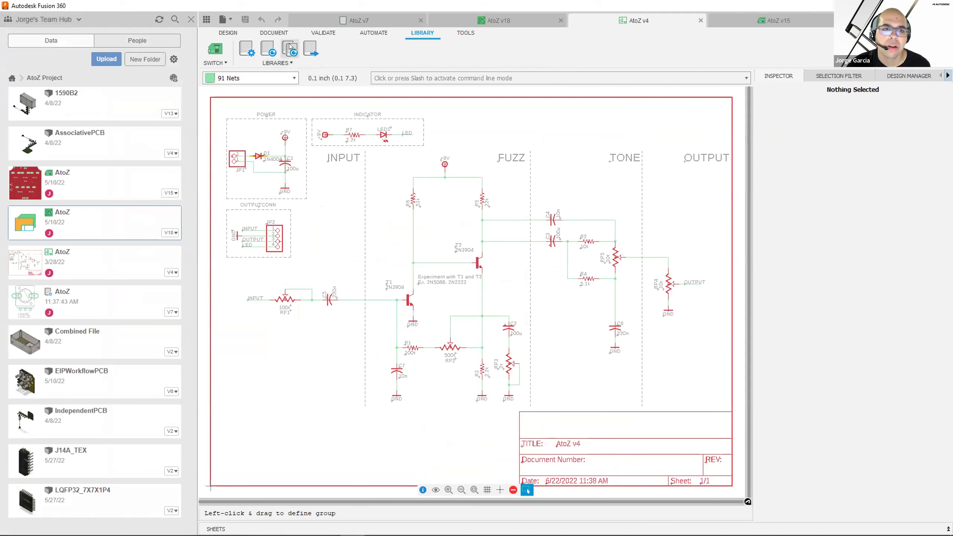
{"action": "left_click", "coordinate": [312, 50]}
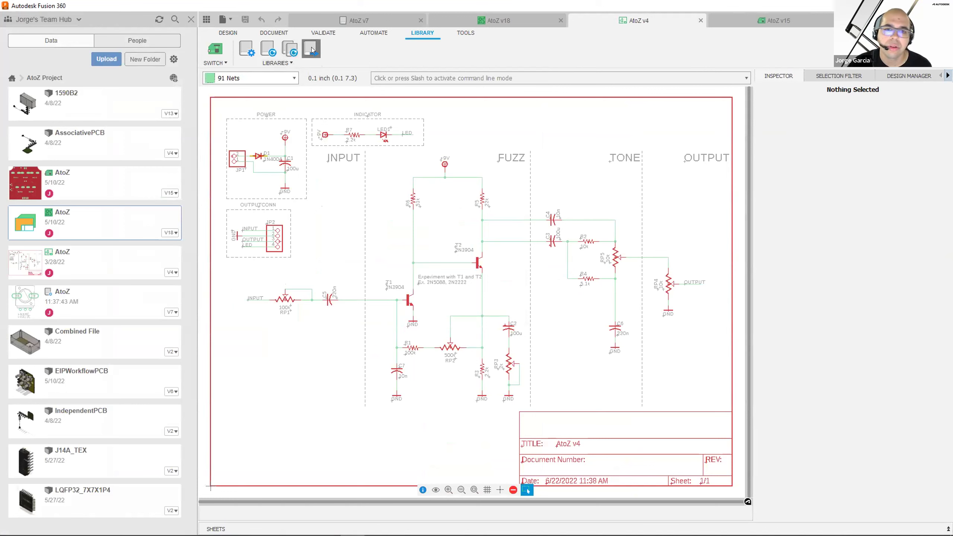
{"action": "left_click", "coordinate": [617, 140]}
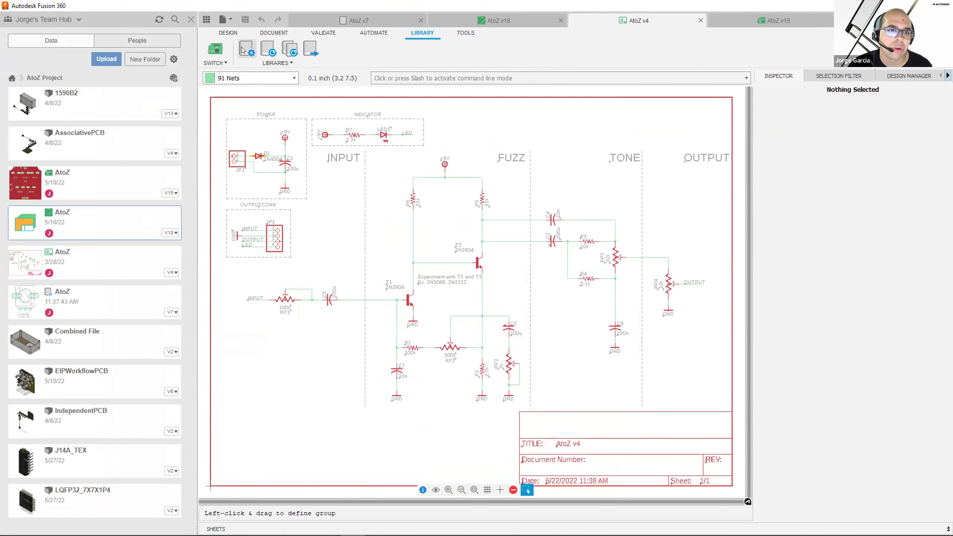
Step: Open Library Manager, filter to in-use libraries, view AtoZ's details and check the import options
{"action": "left_click", "coordinate": [246, 48]}
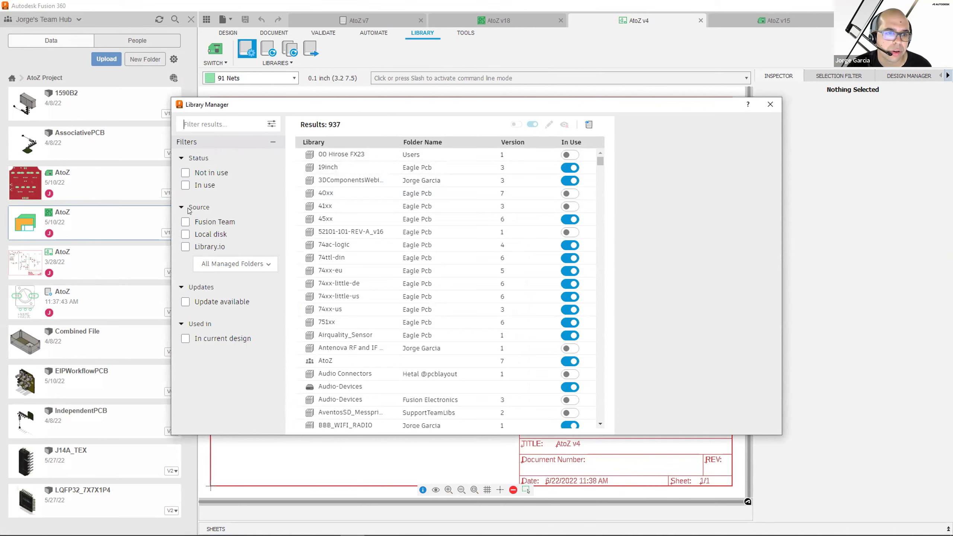
{"action": "left_click", "coordinate": [185, 185]}
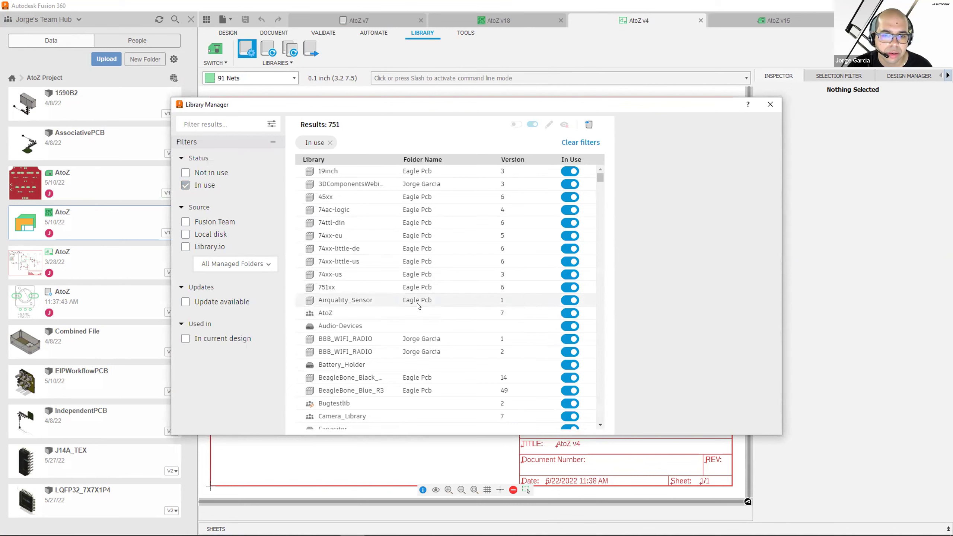
{"action": "left_click", "coordinate": [335, 313]}
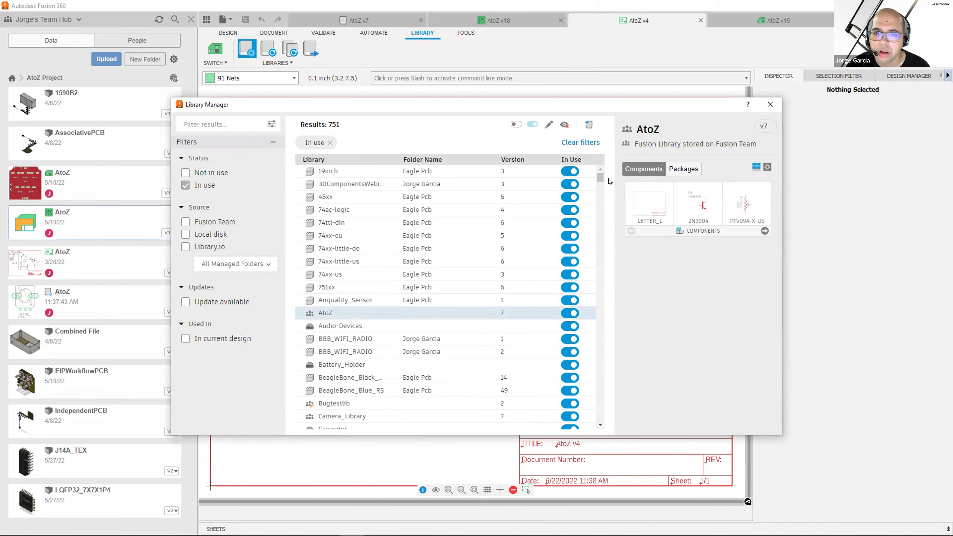
{"action": "left_click", "coordinate": [588, 127]}
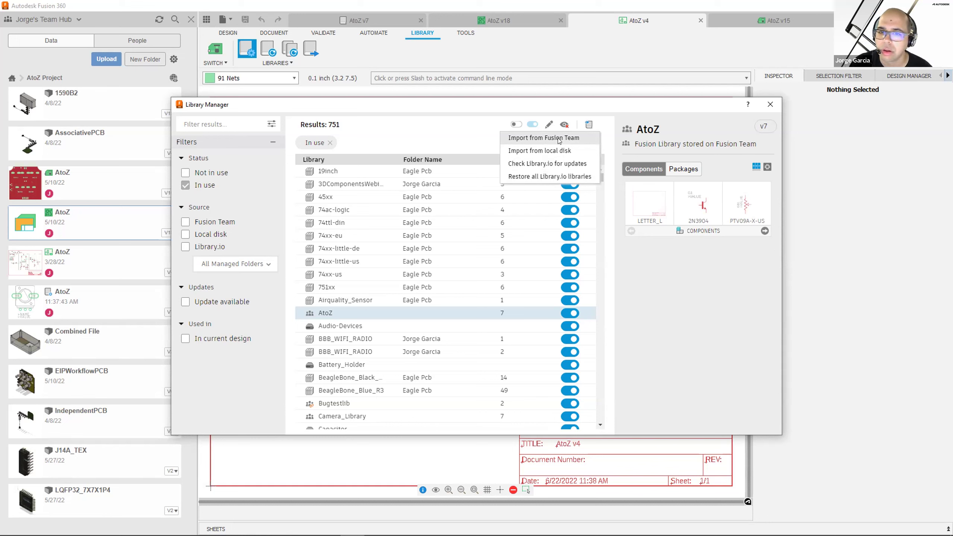
{"action": "left_click", "coordinate": [434, 120]}
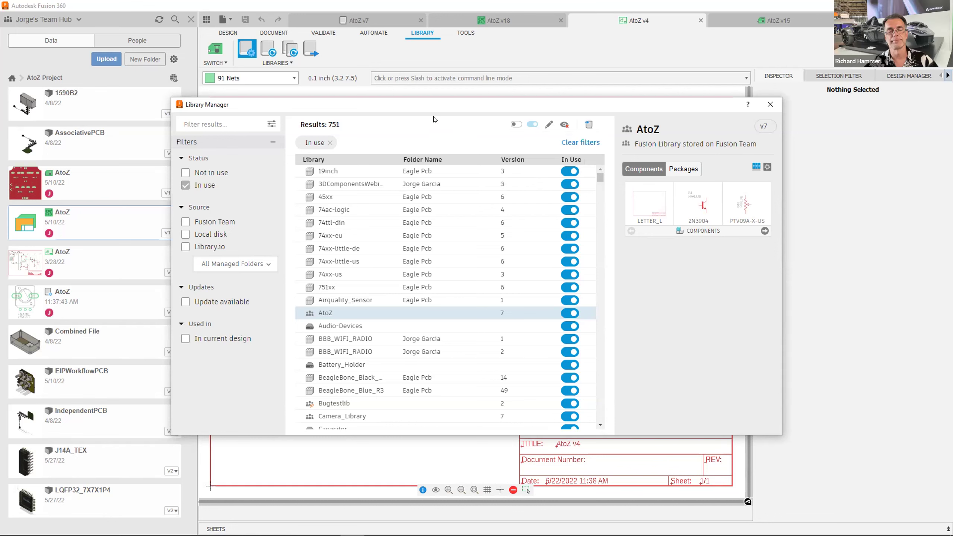
Step: Close Library Manager and the Data Panel, then switch to the AtoZ v15 board layout
{"action": "left_click", "coordinate": [770, 104]}
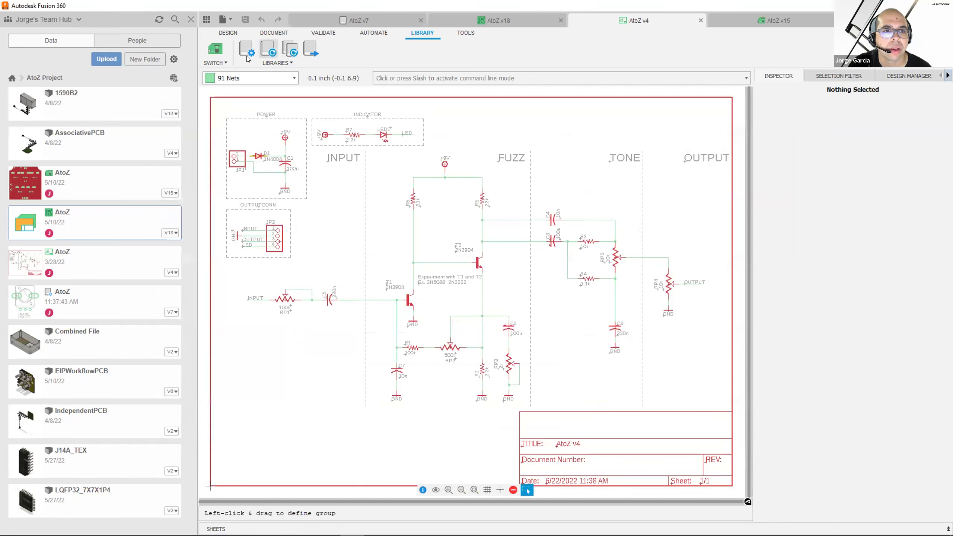
{"action": "left_click", "coordinate": [202, 22]}
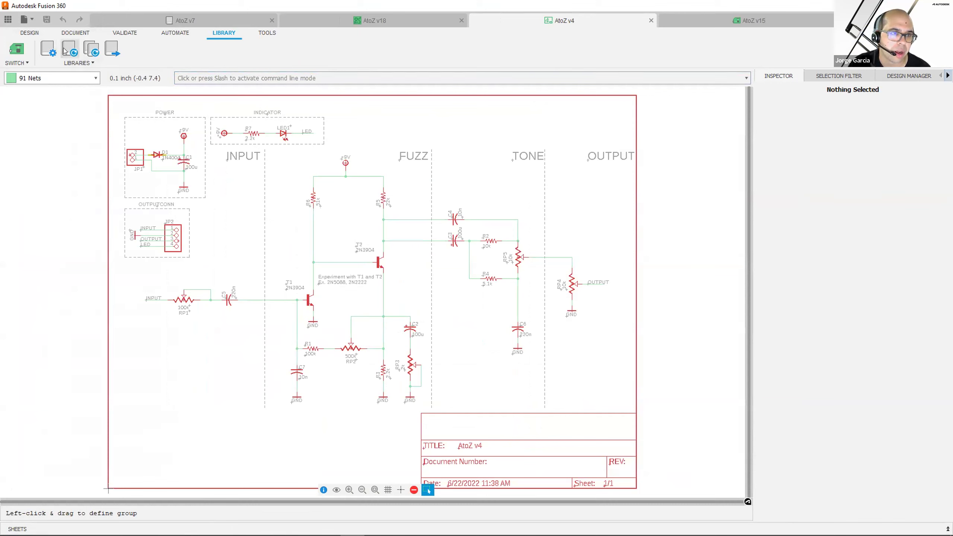
{"action": "left_click", "coordinate": [90, 49]}
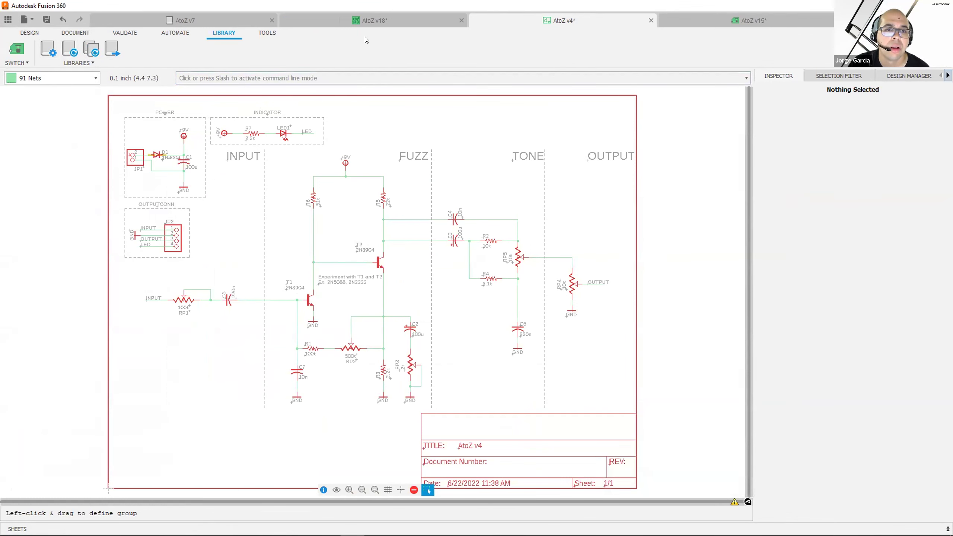
{"action": "left_click", "coordinate": [375, 23]}
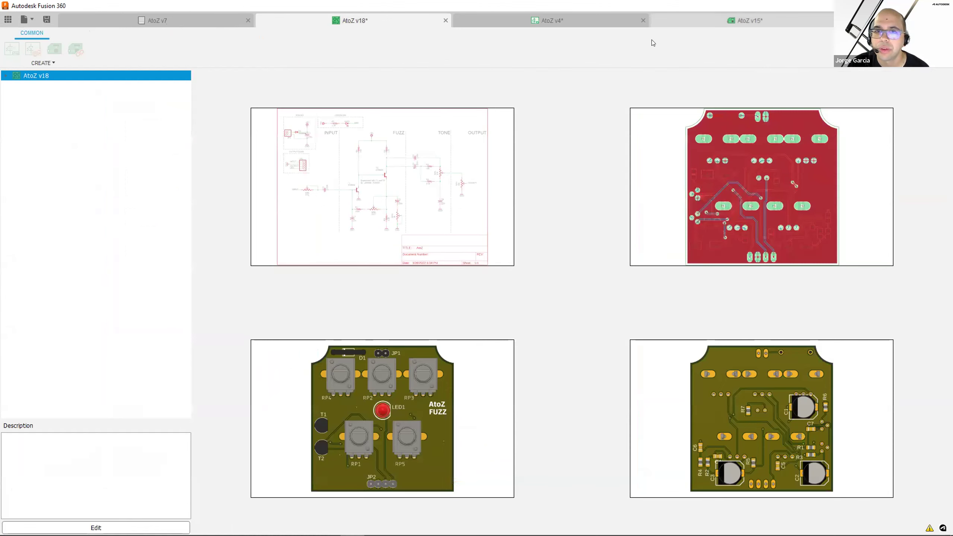
{"action": "key", "text": "ctrl+Tab"}
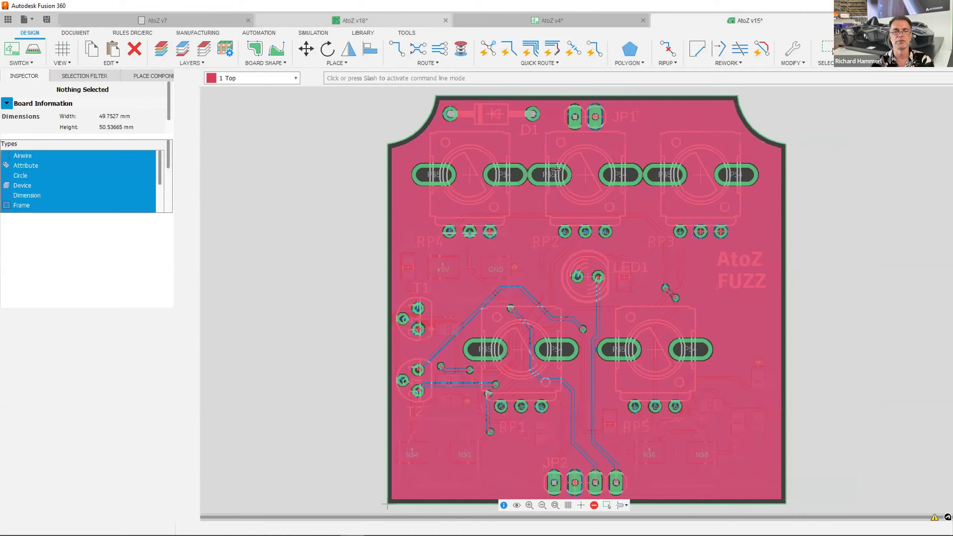
Step: Zoom around the AtoZ v15 board to inspect the slotted pads on the potentiometers
{"action": "scroll", "coordinate": [556, 170], "scroll_direction": "up", "scroll_amount": 5}
{"action": "scroll", "coordinate": [457, 171], "scroll_direction": "down", "scroll_amount": 2}
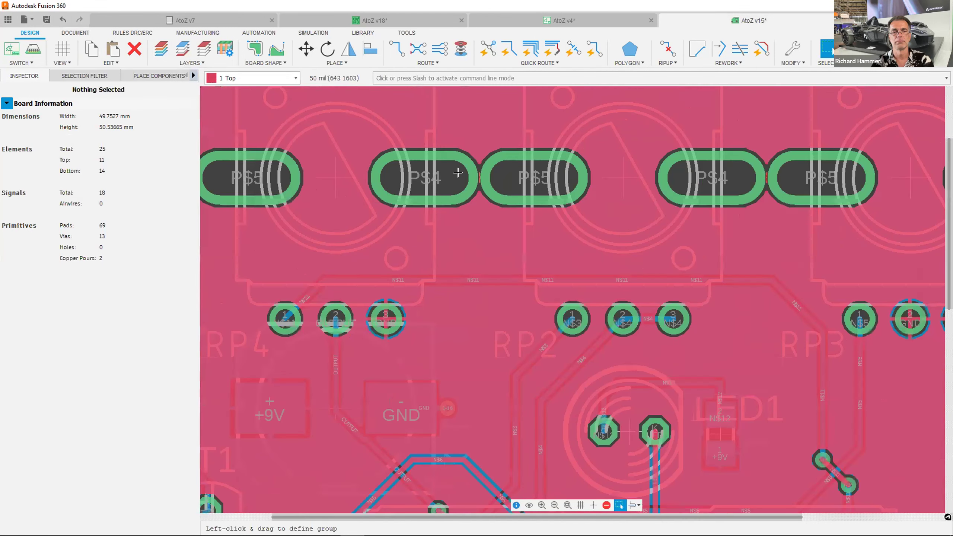
{"action": "scroll", "coordinate": [457, 173], "scroll_direction": "down", "scroll_amount": 3}
{"action": "scroll", "coordinate": [669, 190], "scroll_direction": "down", "scroll_amount": 2}
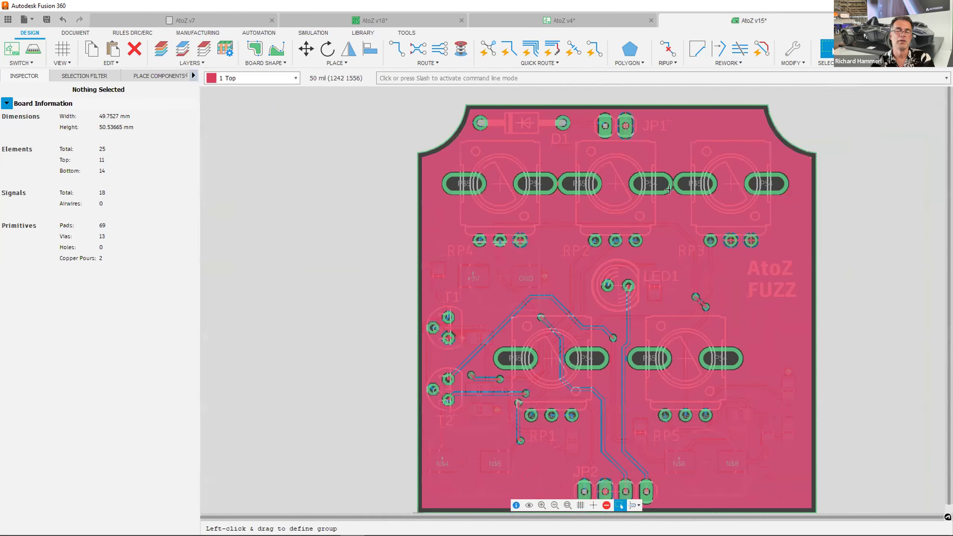
{"action": "scroll", "coordinate": [671, 192], "scroll_direction": "up", "scroll_amount": 2}
{"action": "scroll", "coordinate": [672, 193], "scroll_direction": "down", "scroll_amount": 2}
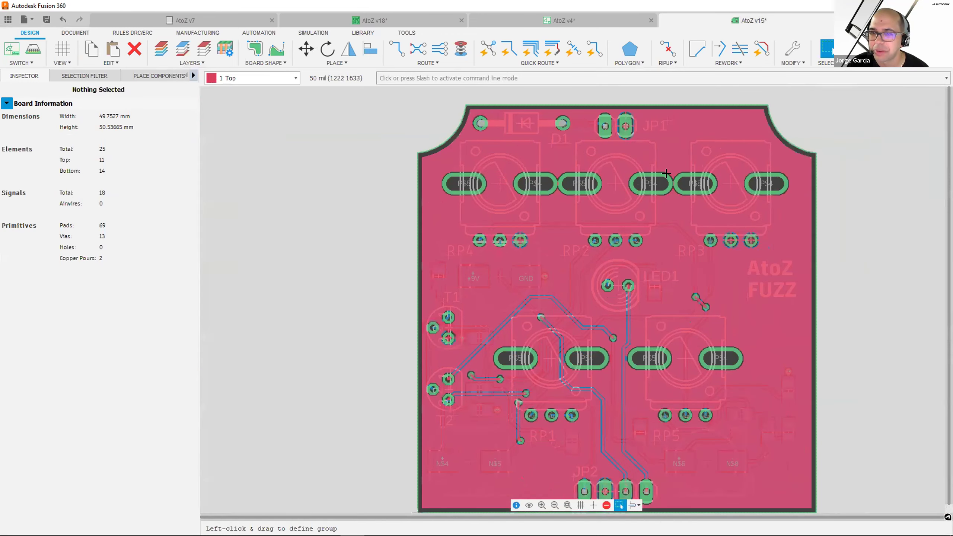
{"action": "scroll", "coordinate": [485, 176], "scroll_direction": "up", "scroll_amount": 1}
{"action": "scroll", "coordinate": [485, 175], "scroll_direction": "up", "scroll_amount": 2}
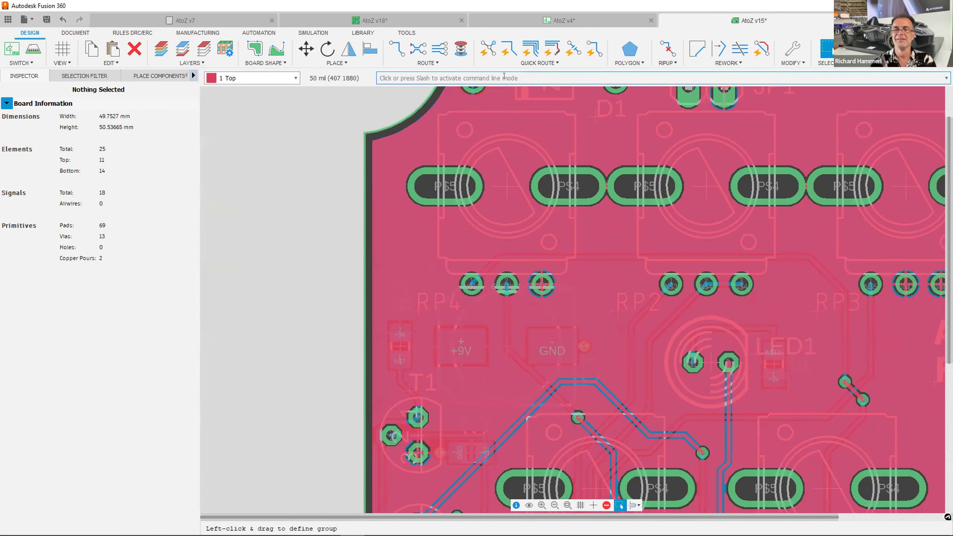
{"action": "left_click", "coordinate": [465, 78]}
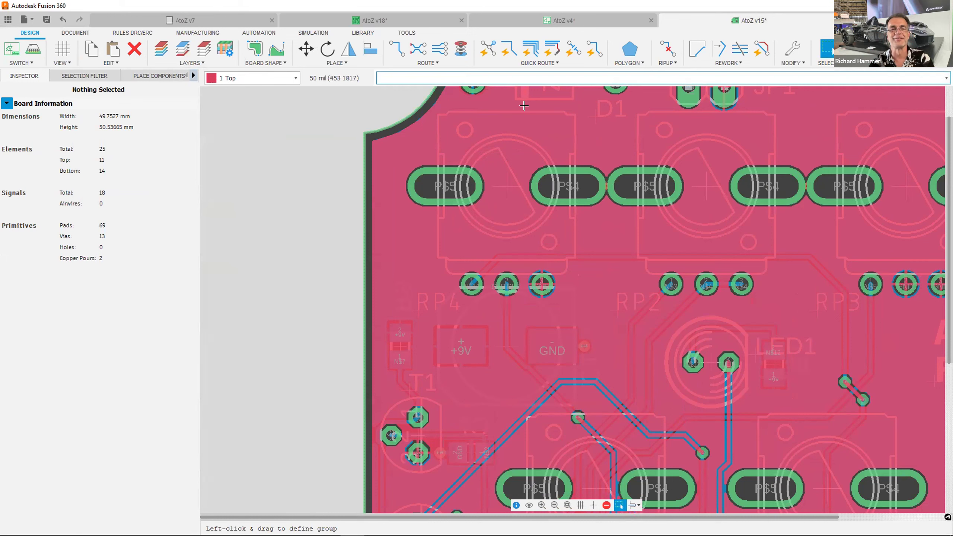
Step: Hide all polygon pour fills and move RP4 to its new spot on a finer grid
{"action": "left_click", "coordinate": [641, 63]}
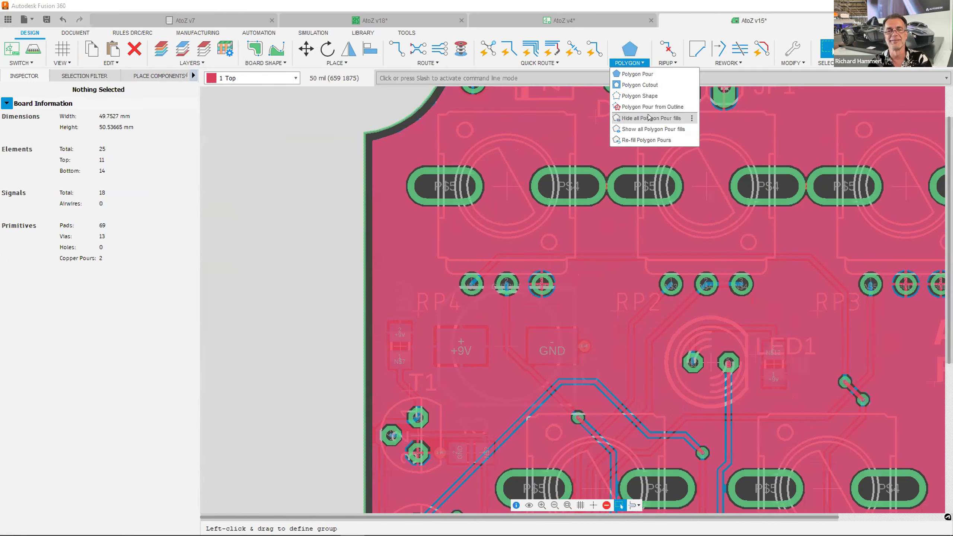
{"action": "left_click", "coordinate": [648, 117]}
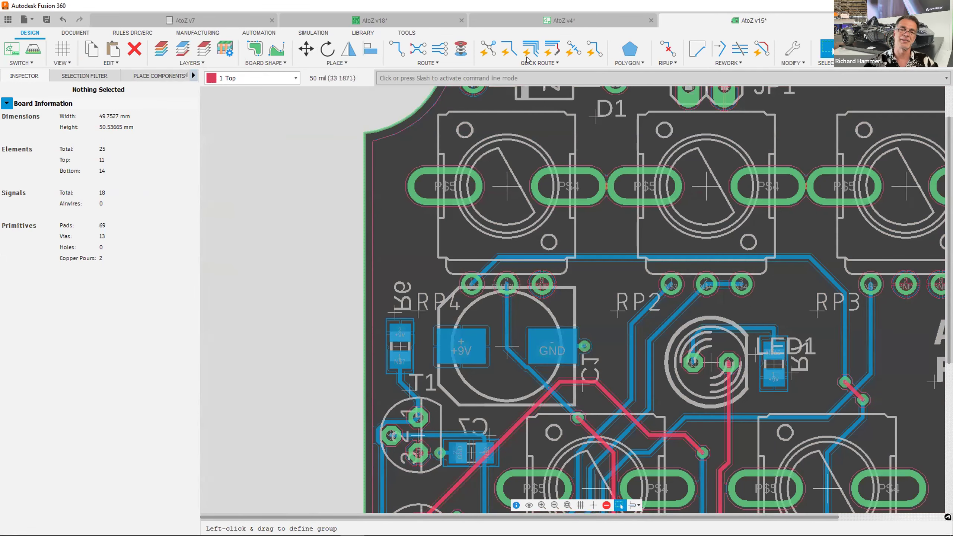
{"action": "left_click", "coordinate": [306, 48]}
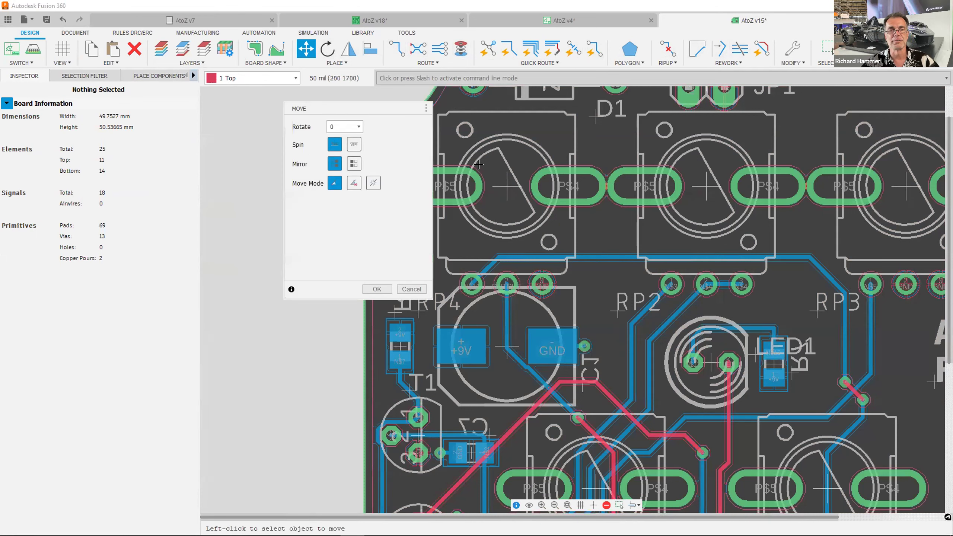
{"action": "left_click", "coordinate": [506, 183]}
{"action": "key", "text": "alt"}
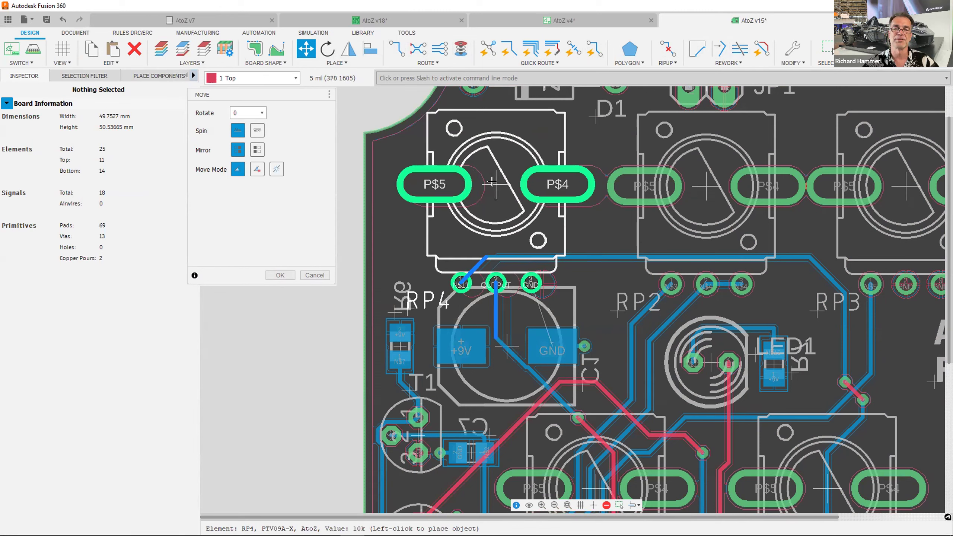
{"action": "left_click", "coordinate": [491, 181], "text": "alt"}
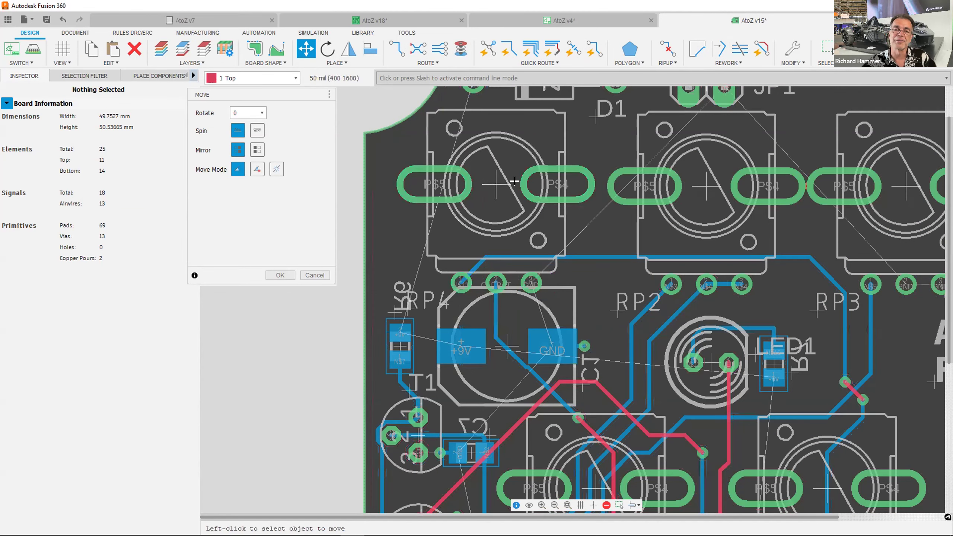
Step: Move RP3 to its adjusted position on the 5 mil grid
{"action": "middle_click_drag", "start_coordinate": [619, 232], "coordinate": [363, 239]}
{"action": "left_click", "coordinate": [653, 192]}
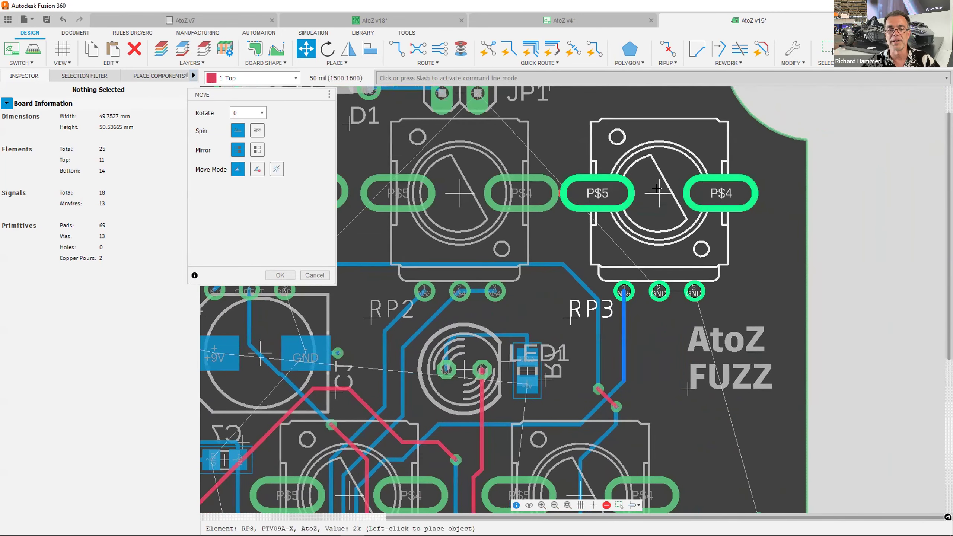
{"action": "key", "text": "alt"}
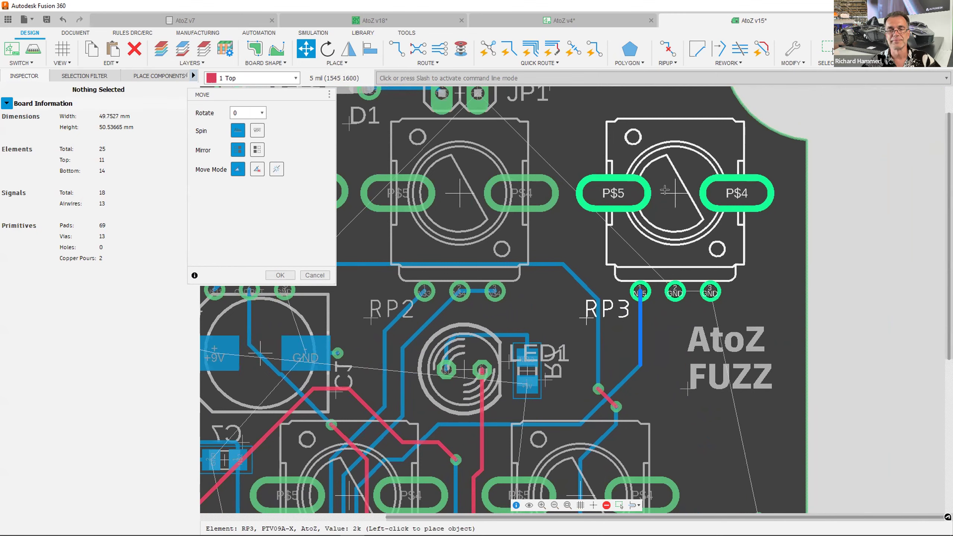
{"action": "left_click", "coordinate": [665, 190]}
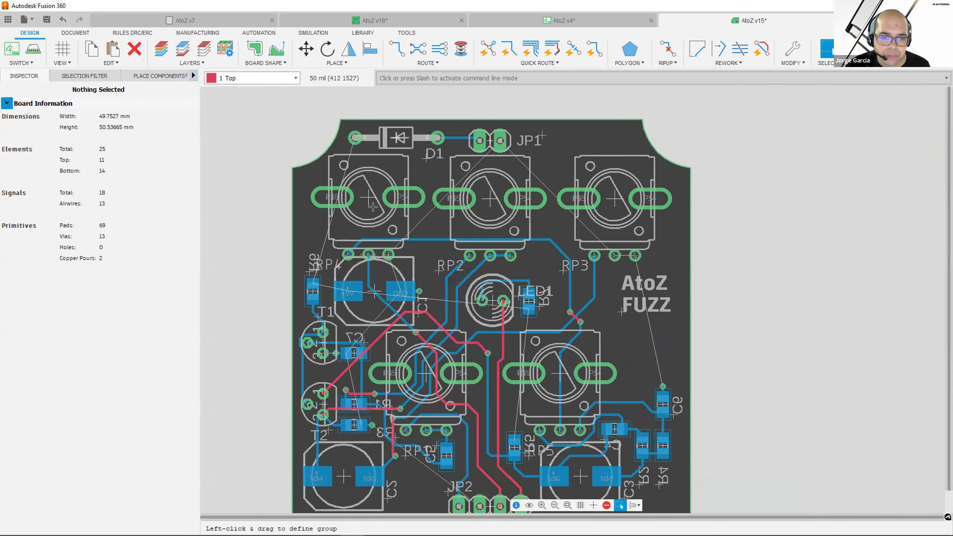
Step: Select RP4, RP2 and RP3 and enter a shared Y position of 1600
{"action": "left_click", "coordinate": [365, 191]}
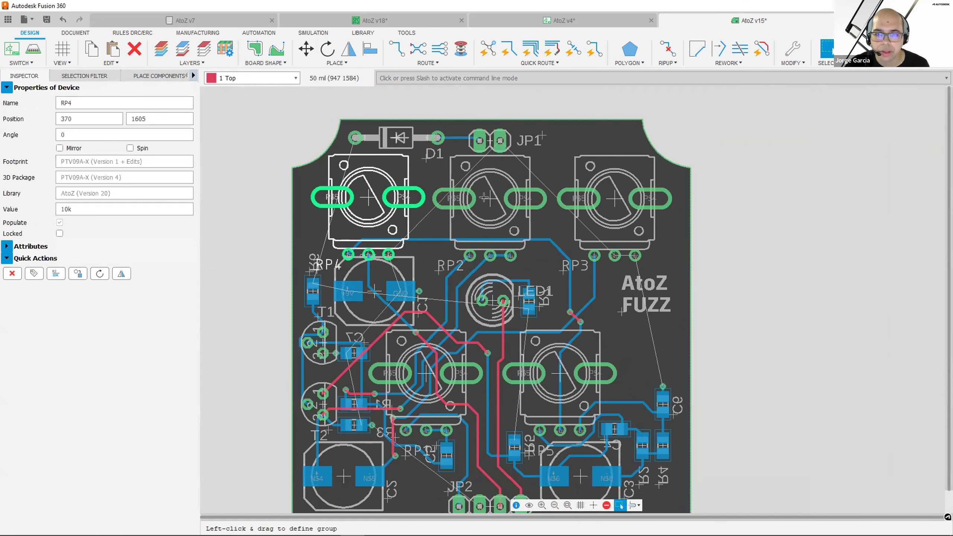
{"action": "left_click", "coordinate": [506, 199], "text": "ctrl"}
{"action": "left_click", "coordinate": [612, 193], "text": "ctrl"}
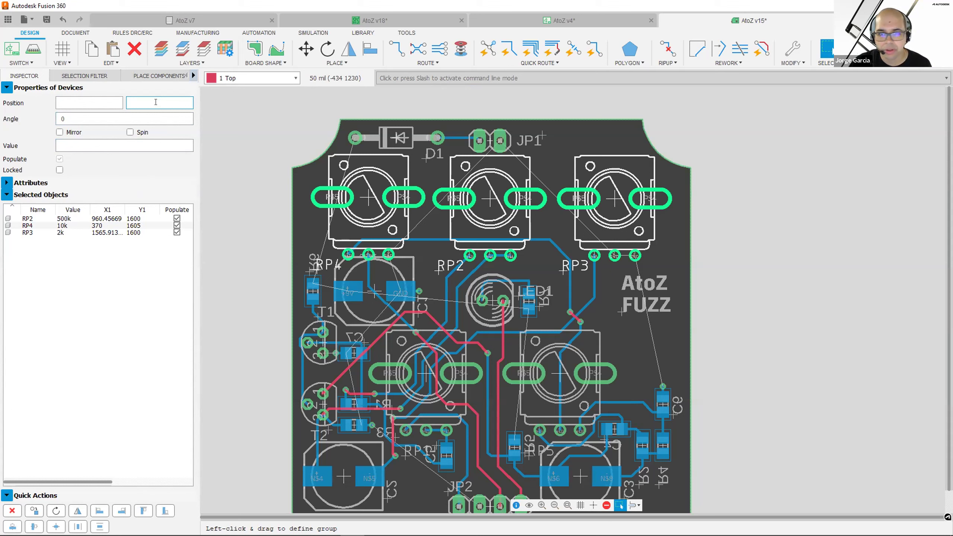
{"action": "type", "text": "1600"}
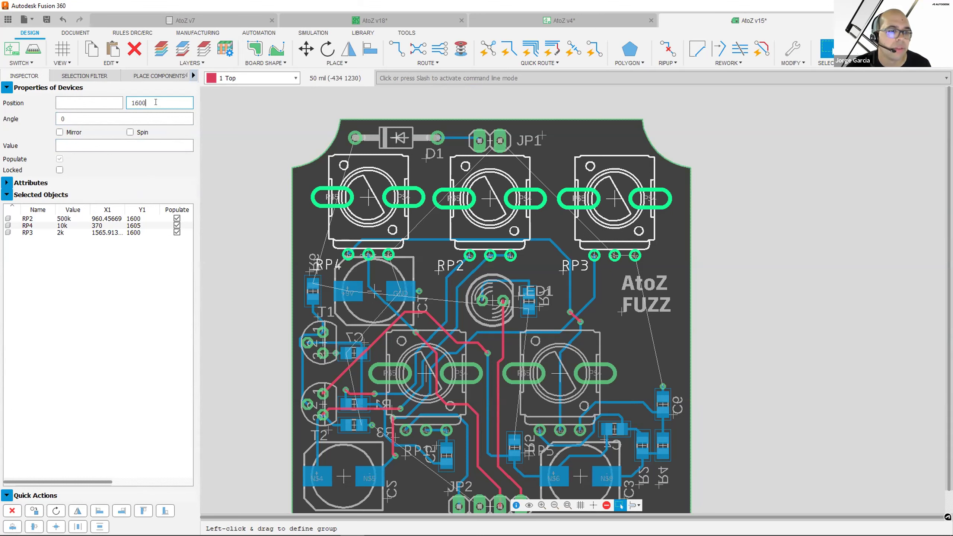
{"action": "left_click", "coordinate": [86, 144]}
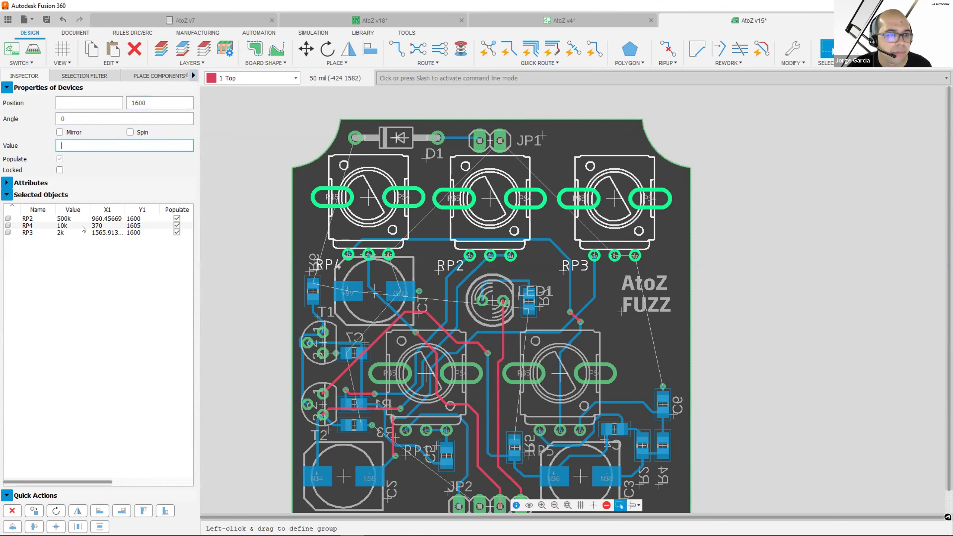
{"action": "left_click_drag", "start_coordinate": [28, 219], "coordinate": [27, 241]}
{"action": "left_click", "coordinate": [149, 99]}
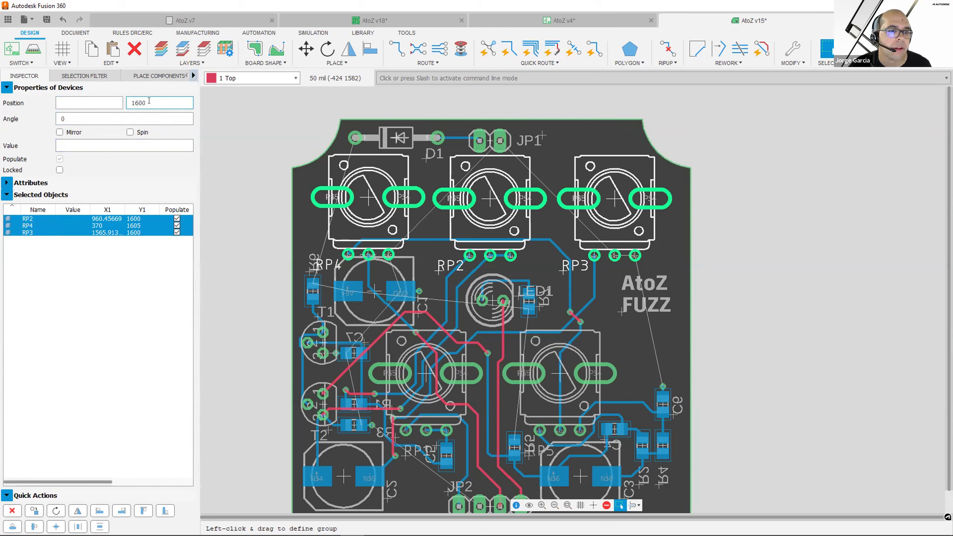
Step: Change RP4's Y position from 1605 to 1600, then reselect all three top-row pots
{"action": "left_click", "coordinate": [131, 226]}
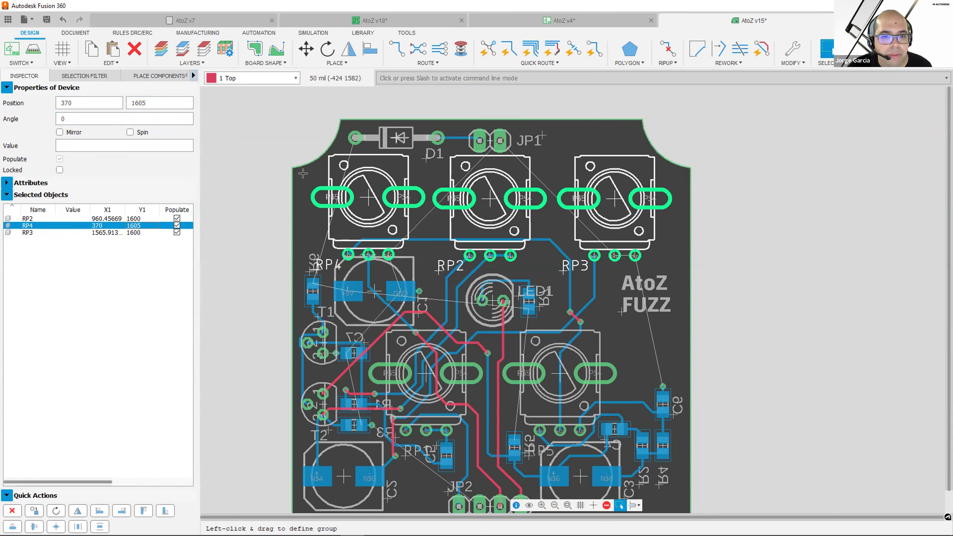
{"action": "left_click", "coordinate": [252, 153]}
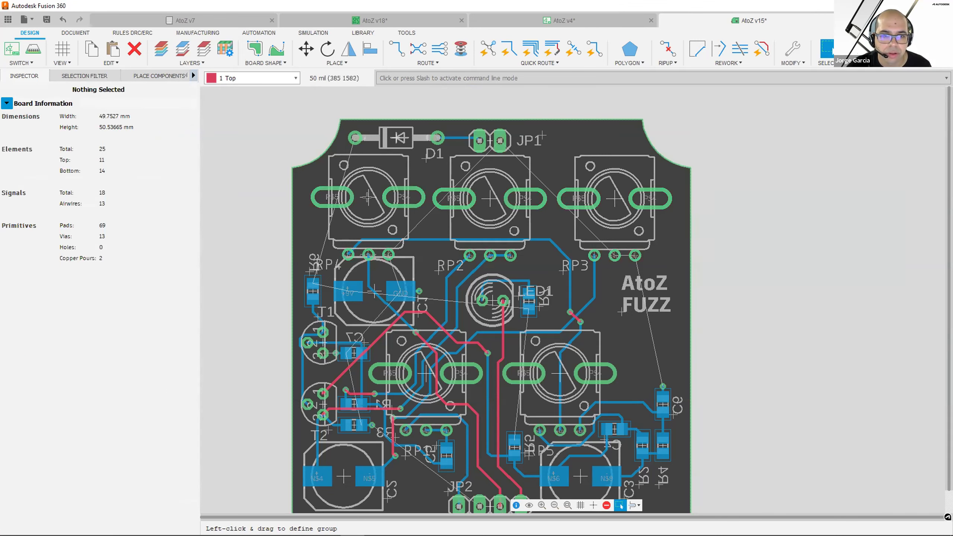
{"action": "left_click", "coordinate": [364, 195]}
{"action": "left_click", "coordinate": [150, 118]}
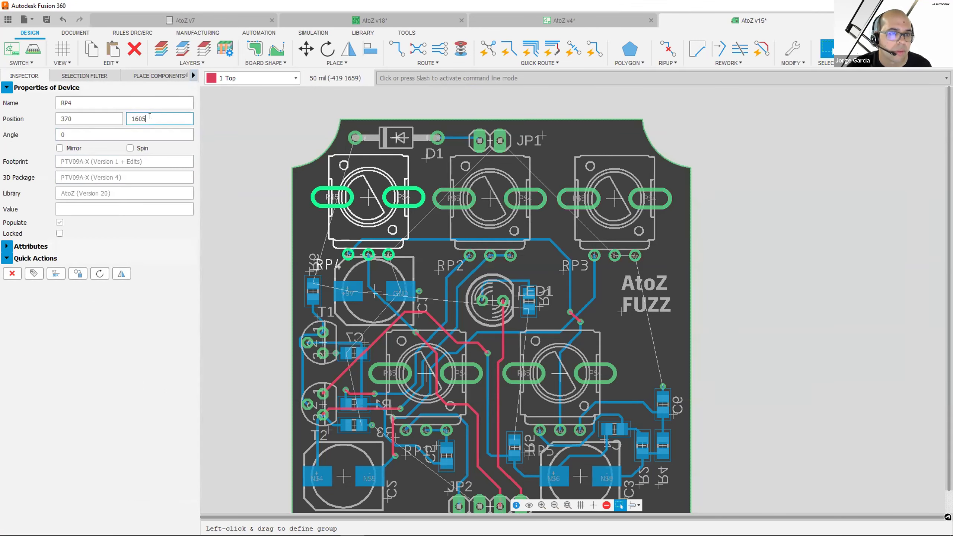
{"action": "key", "text": "Return"}
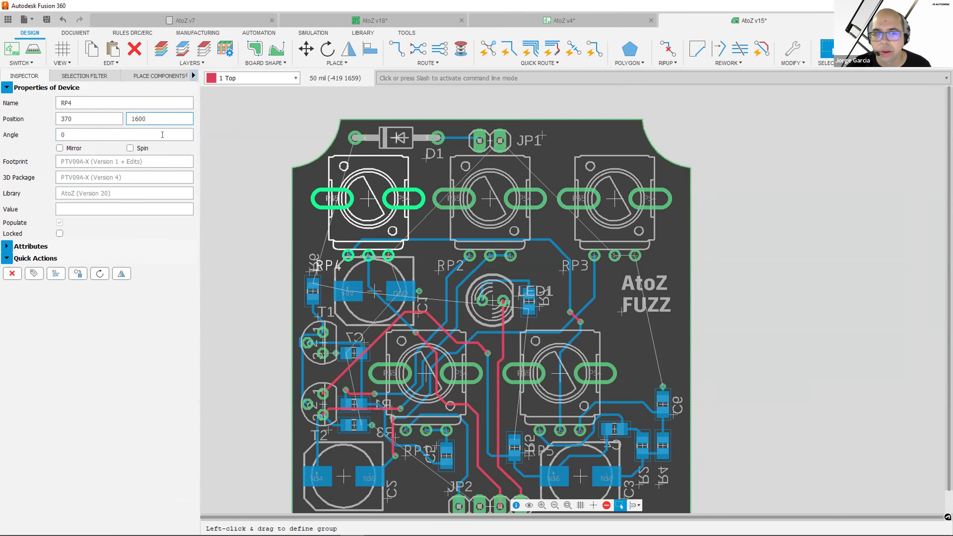
{"action": "left_click", "coordinate": [230, 145]}
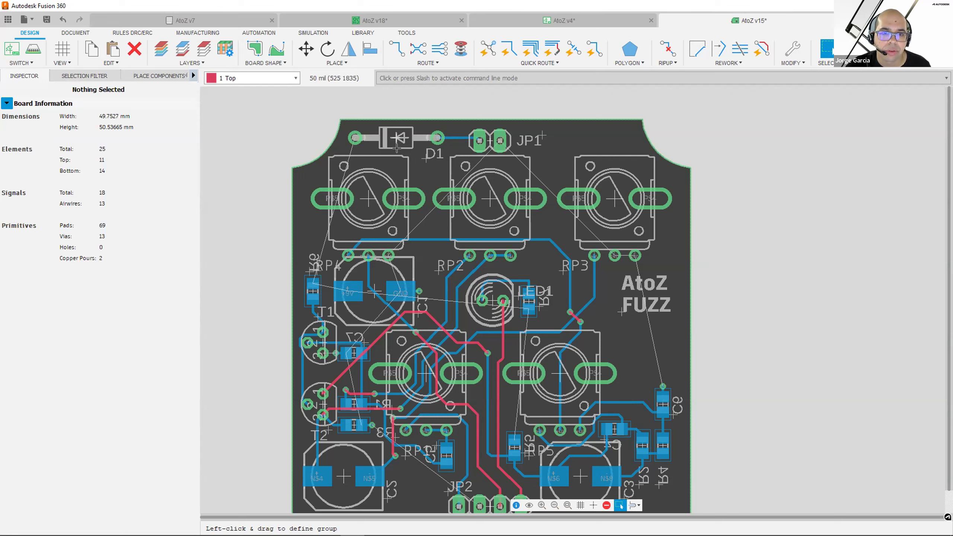
{"action": "left_click_drag", "start_coordinate": [626, 184], "coordinate": [335, 211]}
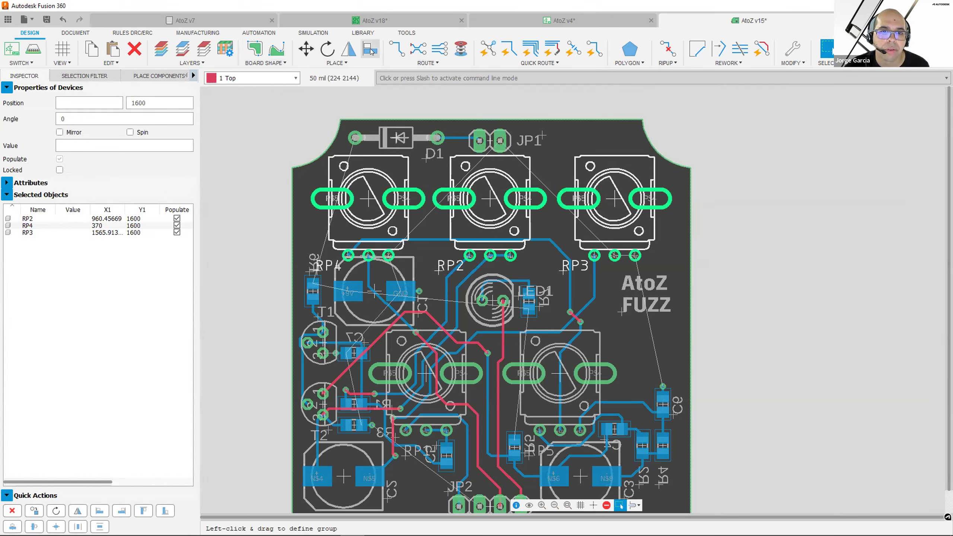
Step: Use Place > Align to distribute RP4, RP2 and RP3 horizontally
{"action": "left_click", "coordinate": [337, 63]}
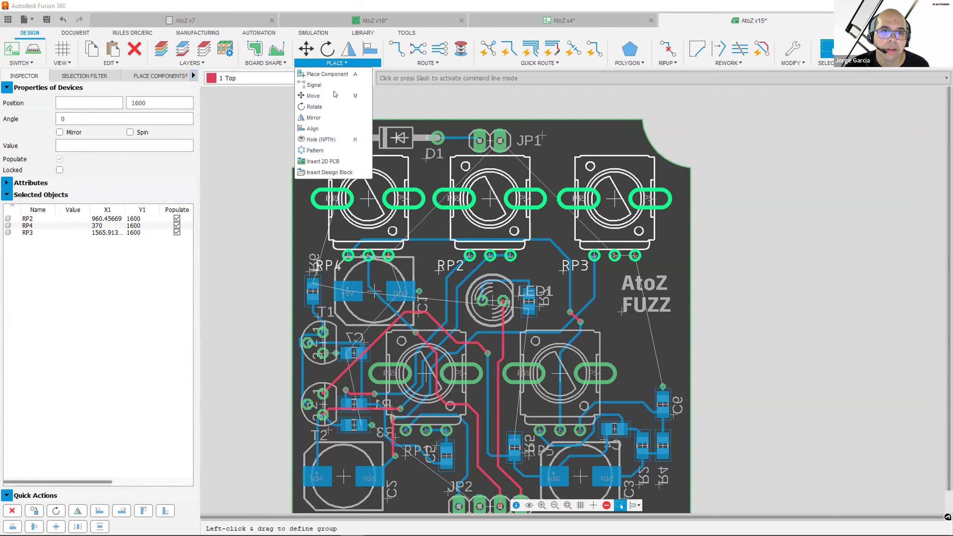
{"action": "left_click", "coordinate": [317, 129]}
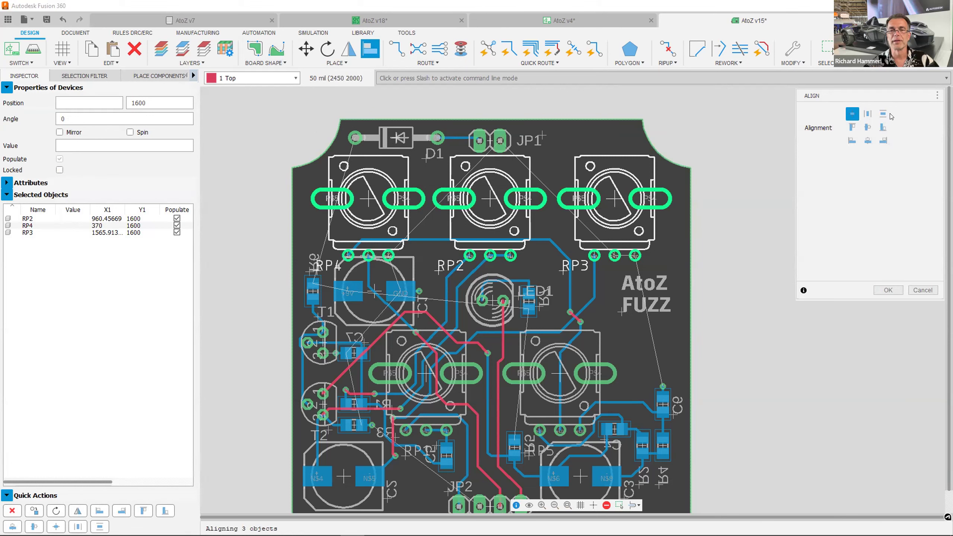
{"action": "left_click", "coordinate": [867, 115]}
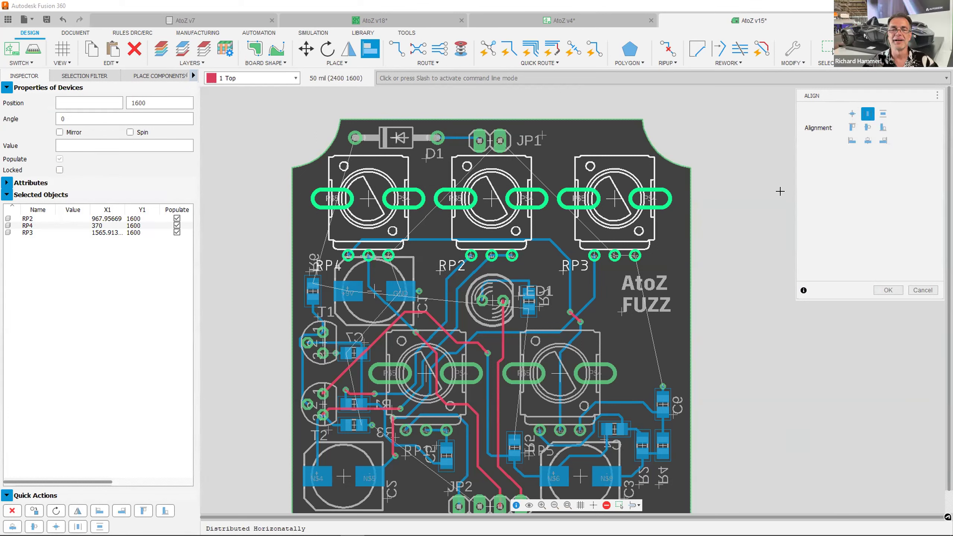
{"action": "left_click", "coordinate": [882, 290]}
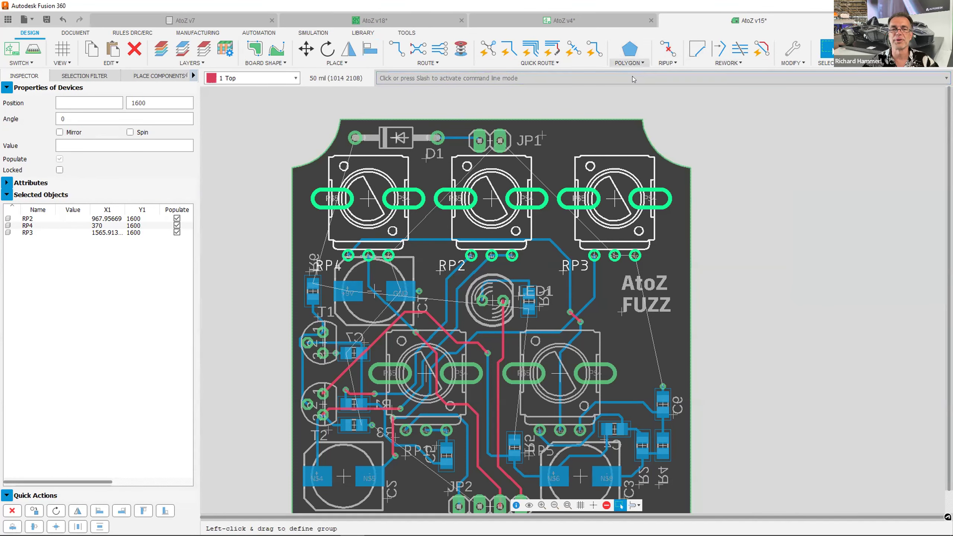
Step: Show all the red polygon pour fills on the board
{"action": "left_click", "coordinate": [639, 63]}
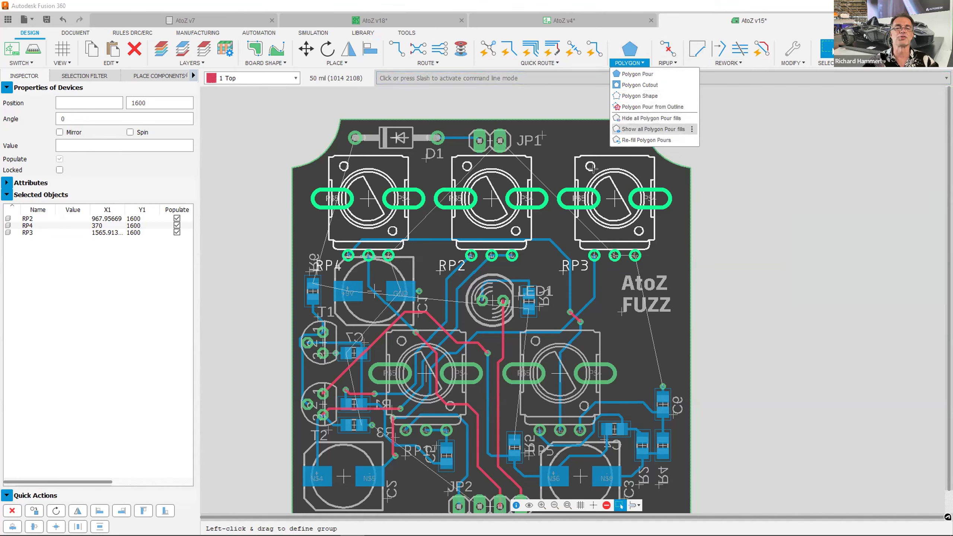
{"action": "left_click", "coordinate": [632, 130]}
{"action": "scroll", "coordinate": [430, 232], "scroll_direction": "up", "scroll_amount": 2}
{"action": "scroll", "coordinate": [430, 232], "scroll_direction": "down", "scroll_amount": 1}
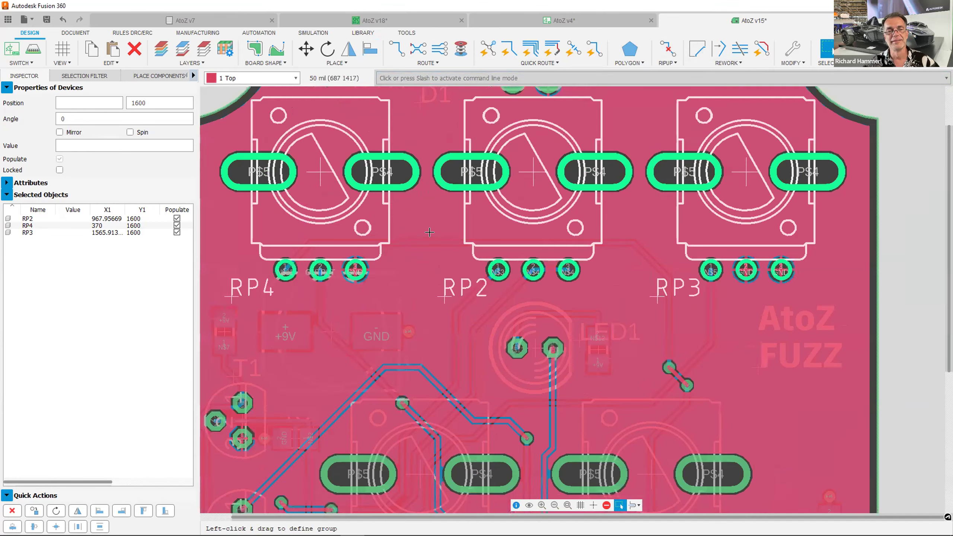
Step: Push the updated board to its 3D PCB model
{"action": "scroll", "coordinate": [430, 231], "scroll_direction": "up", "scroll_amount": 2}
{"action": "scroll", "coordinate": [431, 230], "scroll_direction": "down", "scroll_amount": 2}
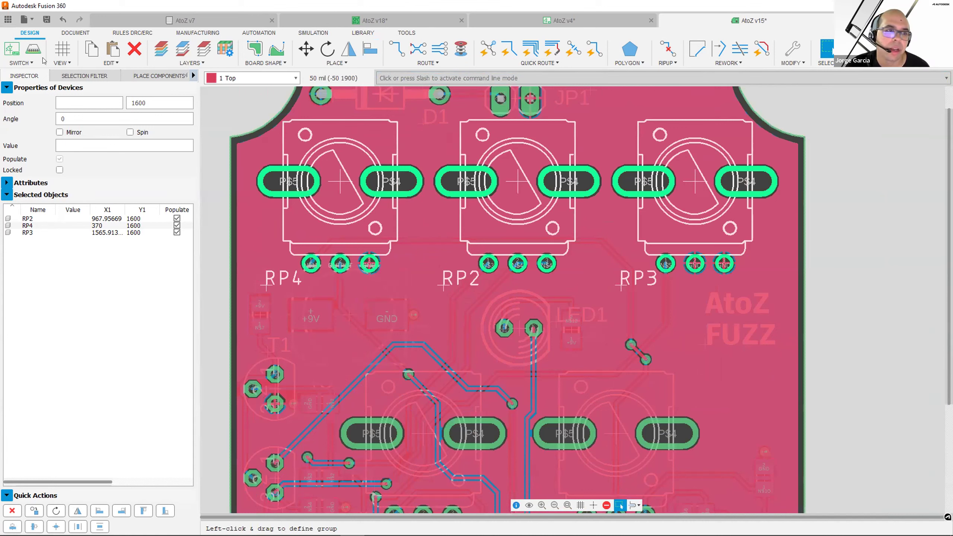
{"action": "left_click", "coordinate": [34, 49]}
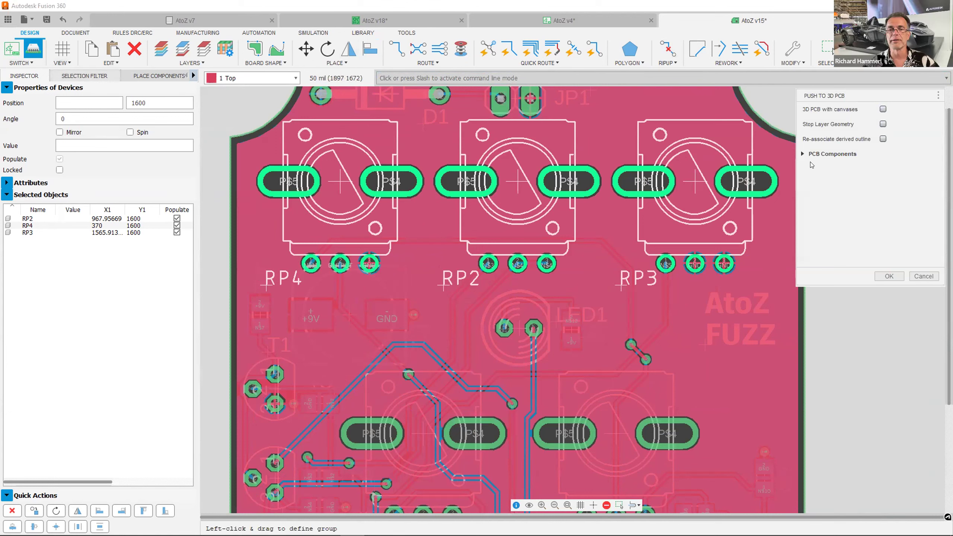
{"action": "left_click", "coordinate": [879, 273]}
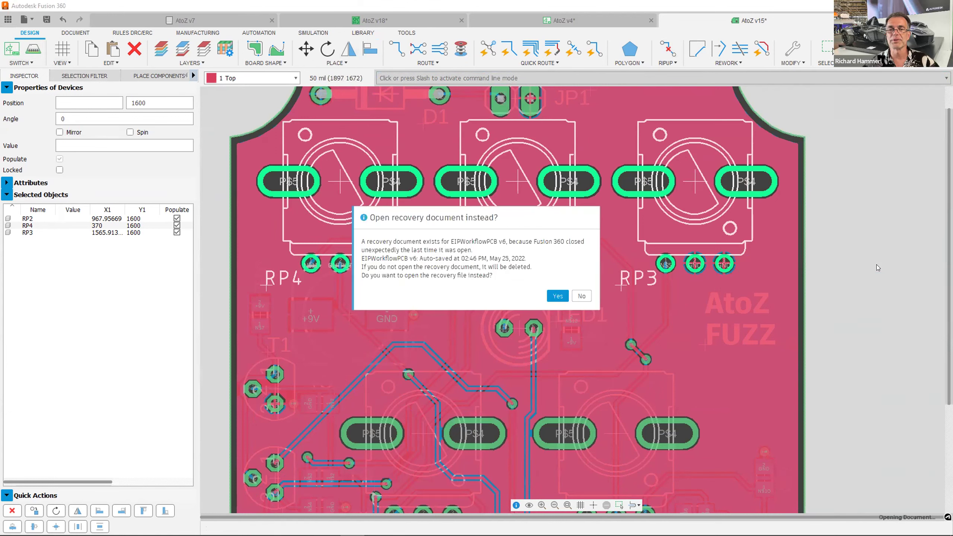
Step: Decline the EIPWorkflowPCB v6 recovery file, orbit the 3D board, and return to Select
{"action": "left_click", "coordinate": [585, 286]}
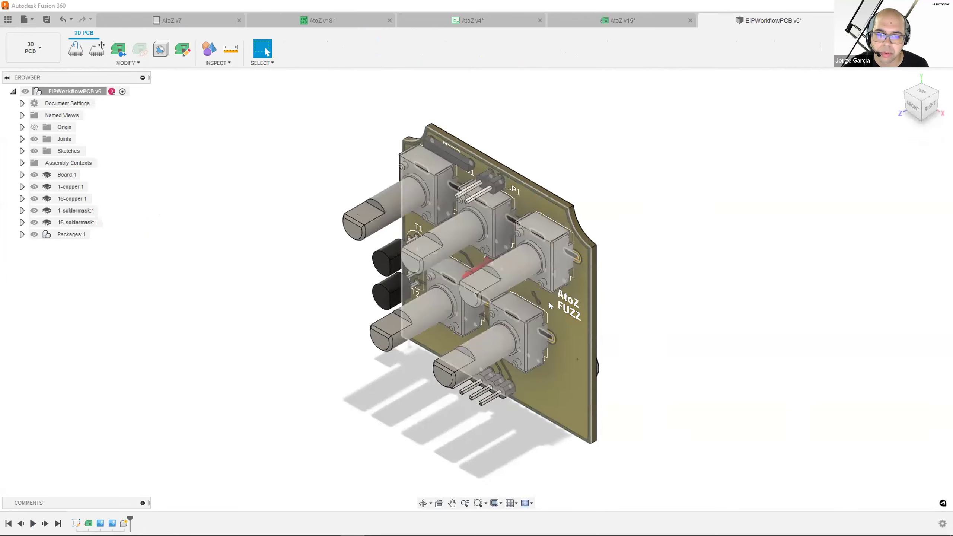
{"action": "middle_click_drag", "start_coordinate": [549, 306], "coordinate": [705, 280], "text": "shift"}
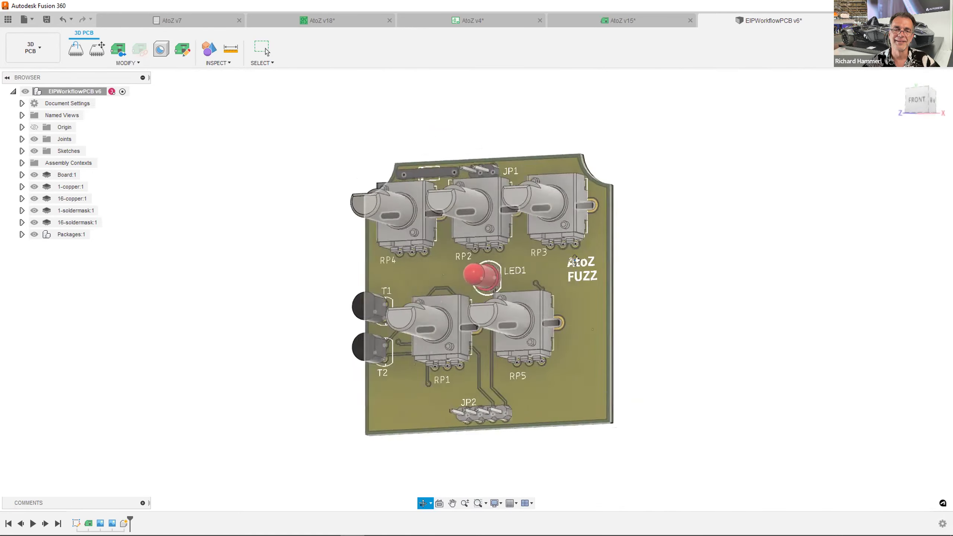
{"action": "left_click", "coordinate": [265, 48]}
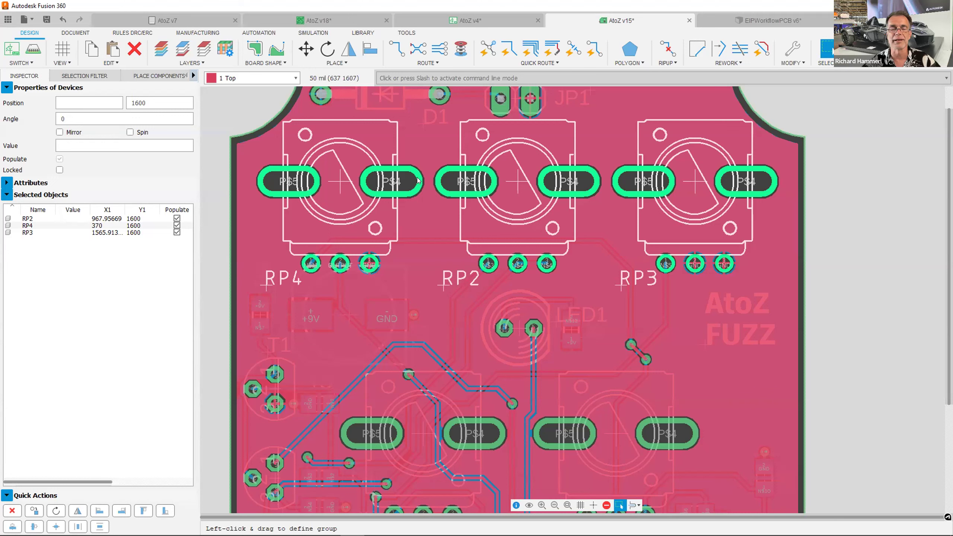
Step: Start Push to 3D PCB and expand PCB Components to review footprints and 3D packages
{"action": "left_click", "coordinate": [33, 49]}
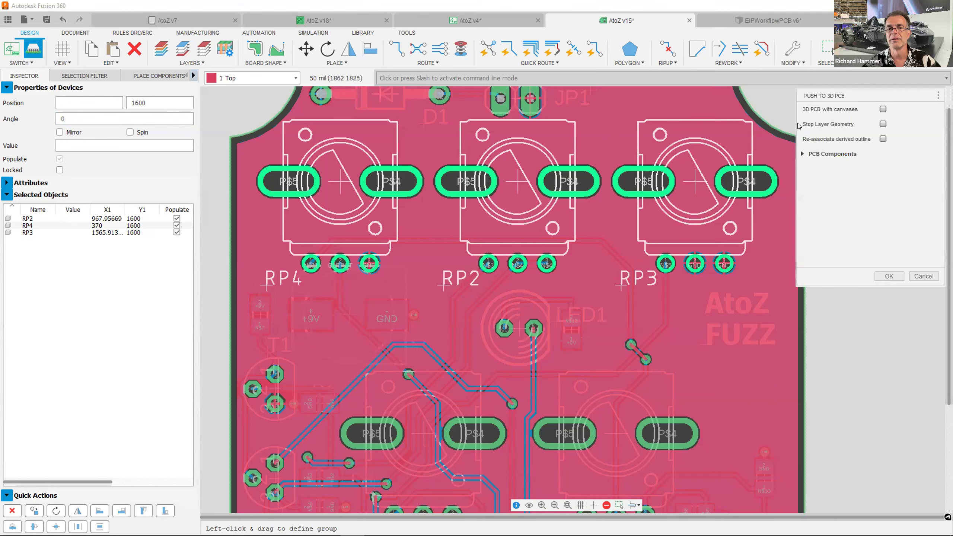
{"action": "left_click", "coordinate": [803, 154]}
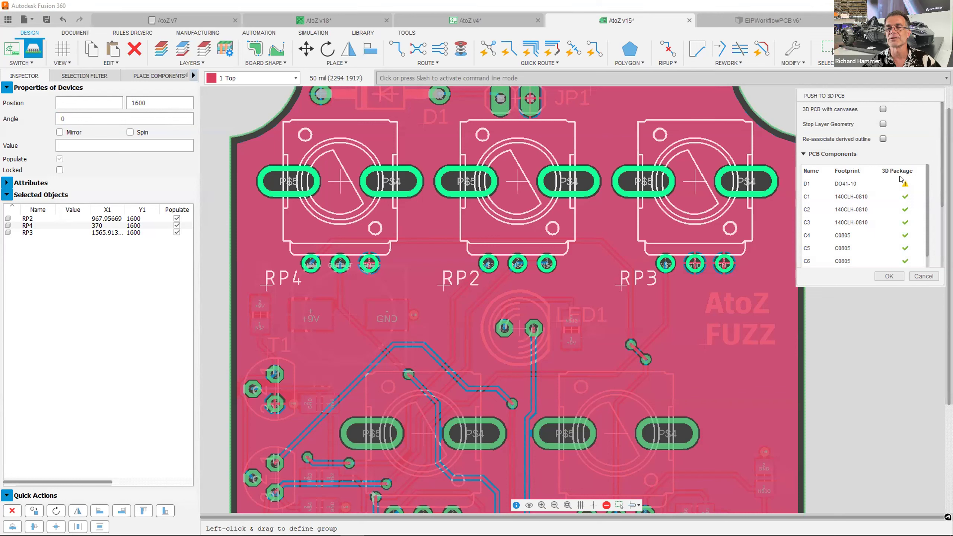
{"action": "scroll", "coordinate": [899, 179], "scroll_direction": "down", "scroll_amount": 3}
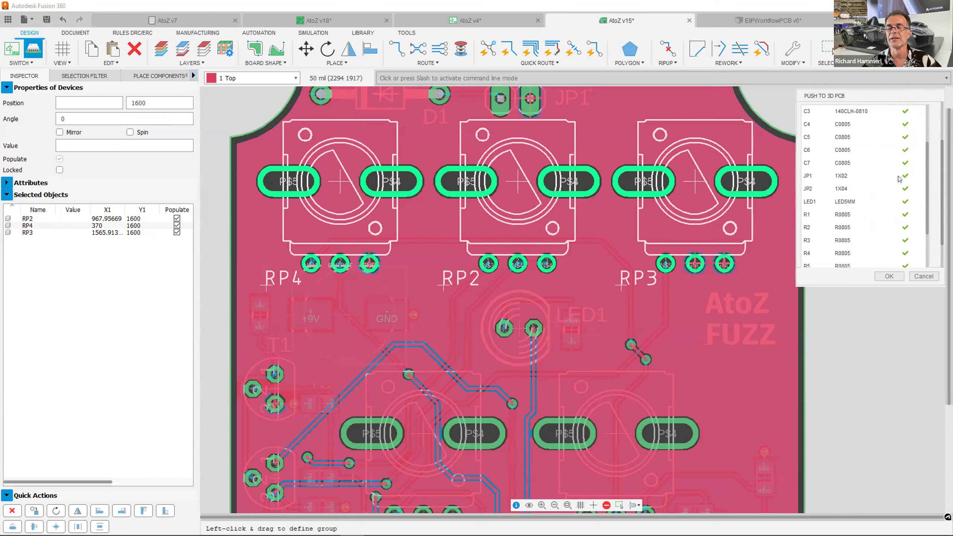
{"action": "scroll", "coordinate": [899, 179], "scroll_direction": "up", "scroll_amount": 4}
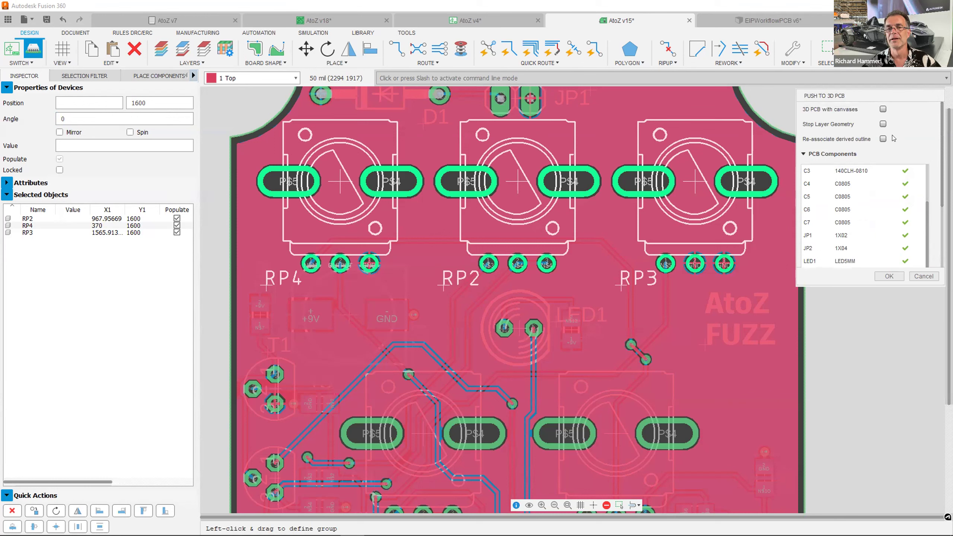
Step: Check the Stop Layer Geometry box in the Push to 3D PCB panel
{"action": "left_click", "coordinate": [883, 124]}
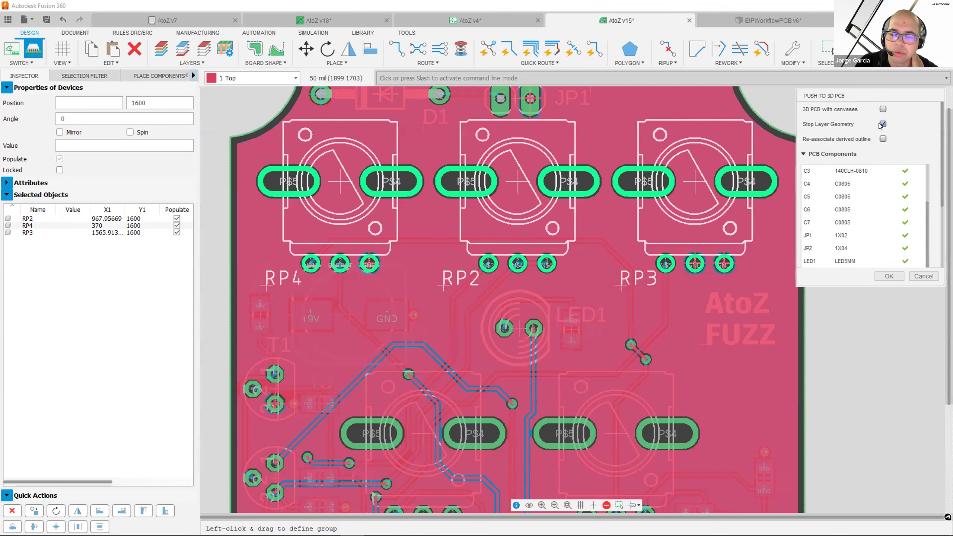
Step: Uncheck Stop Layer Geometry and scroll through the component list to check the packages
{"action": "left_click", "coordinate": [882, 125]}
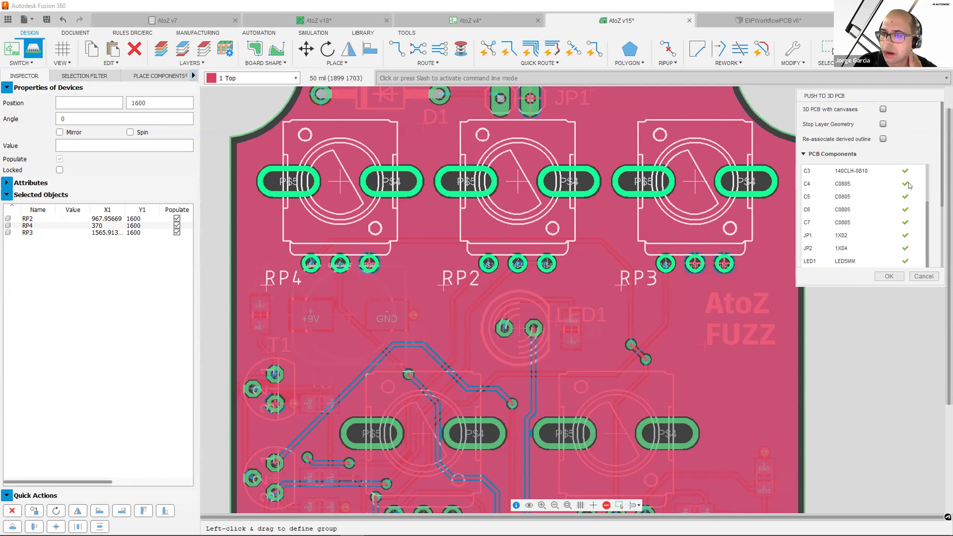
{"action": "scroll", "coordinate": [931, 188], "scroll_direction": "down", "scroll_amount": 3}
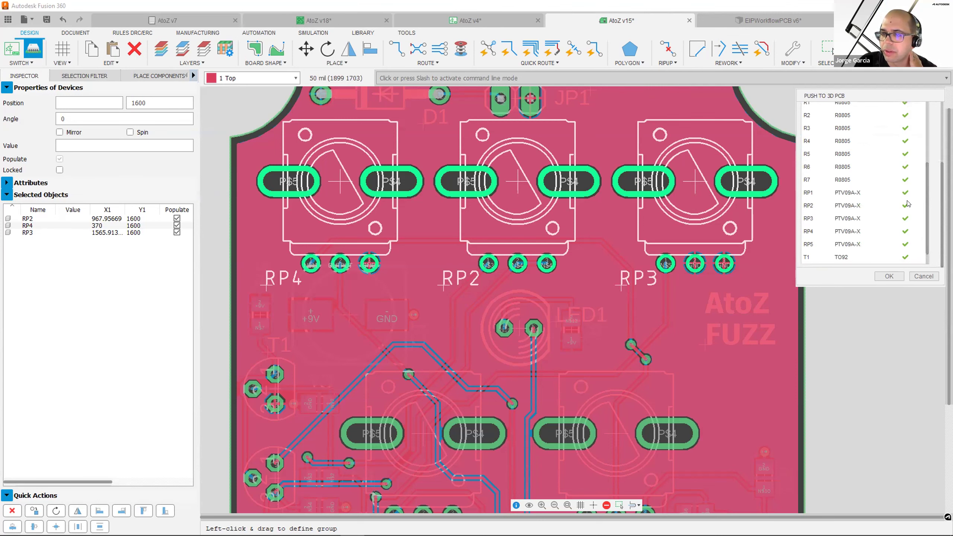
{"action": "scroll", "coordinate": [906, 204], "scroll_direction": "up", "scroll_amount": 3}
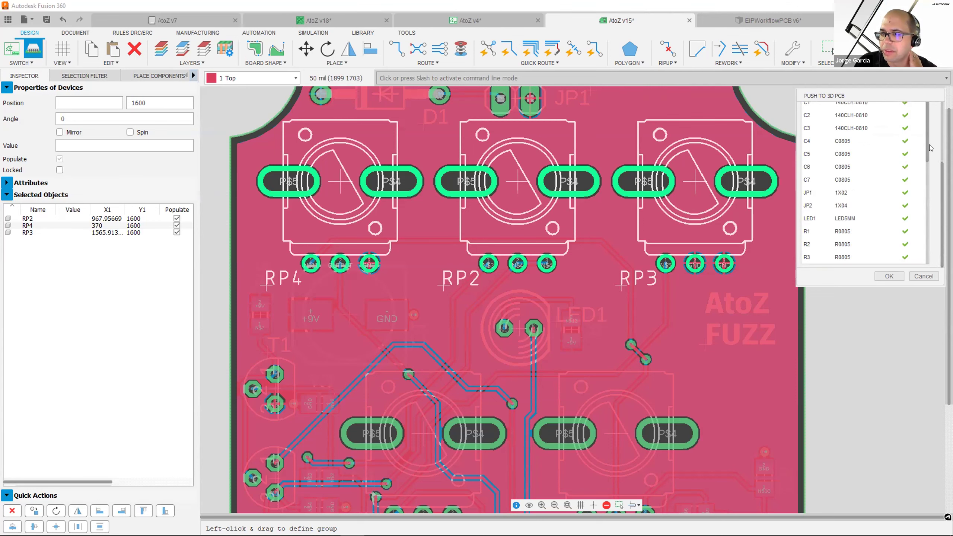
{"action": "scroll", "coordinate": [503, 300], "scroll_direction": "up", "scroll_amount": 2}
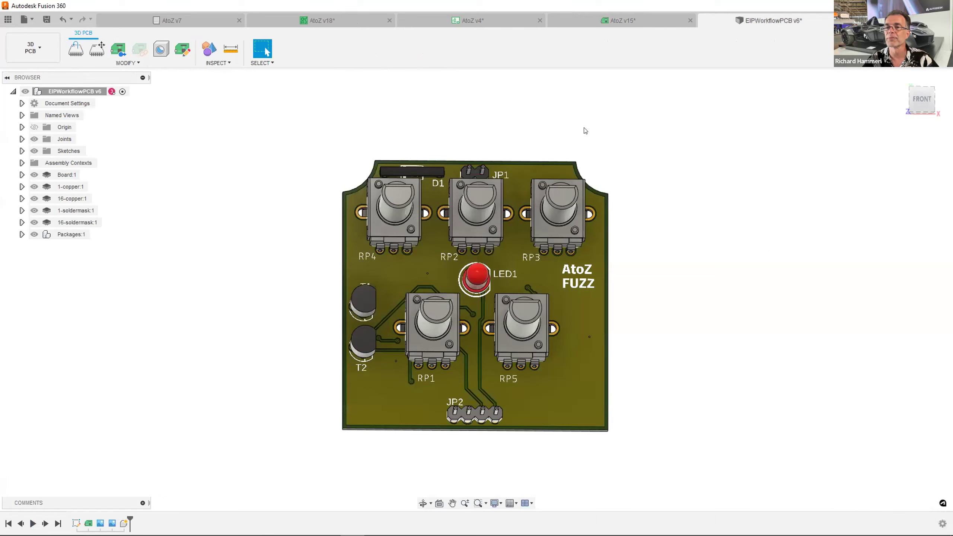
Step: Save the AtoZ v18 design with version description 'Updated board to use slotted pads'
{"action": "middle_click_drag", "start_coordinate": [778, 197], "coordinate": [745, 224], "text": "shift"}
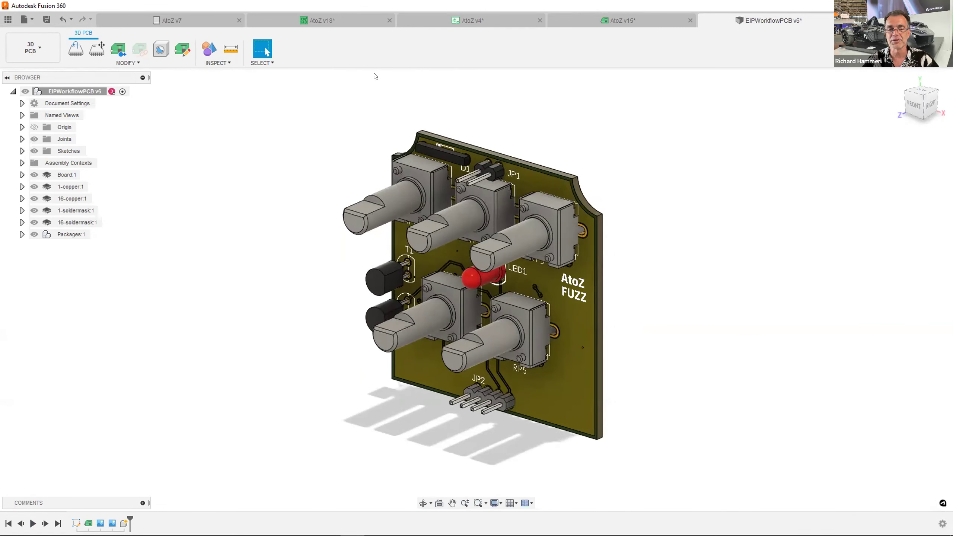
{"action": "left_click", "coordinate": [291, 21]}
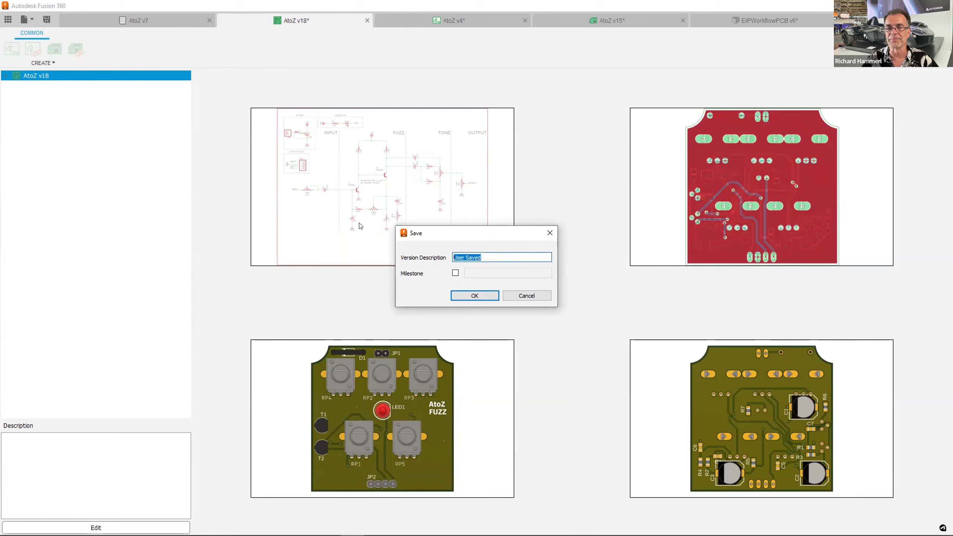
{"action": "type", "text": "UPdate"}
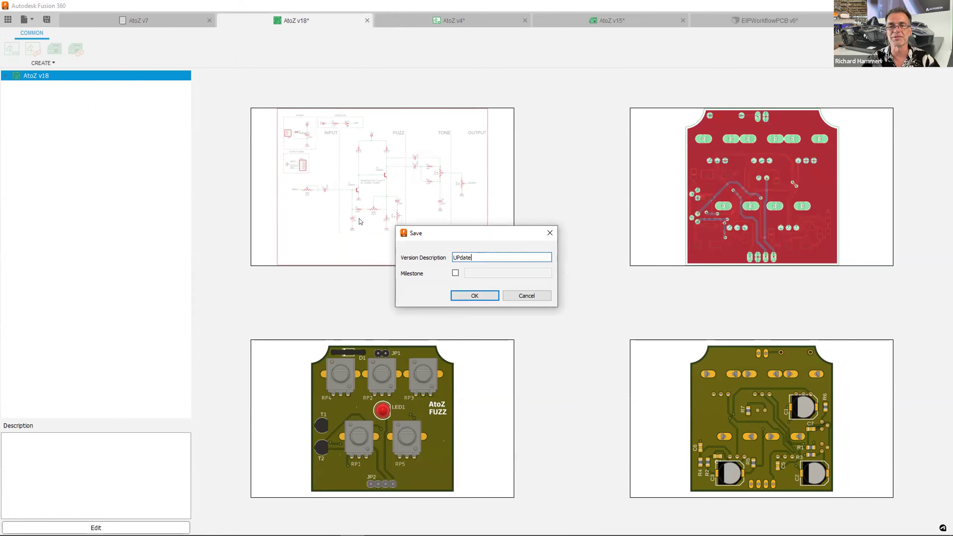
{"action": "key", "text": "BackSpace"}
{"action": "key", "text": "BackSpace"}
{"action": "key", "text": "BackSpace"}
{"action": "key", "text": "BackSpace"}
{"action": "key", "text": "BackSpace"}
{"action": "type", "text": "pdated"}
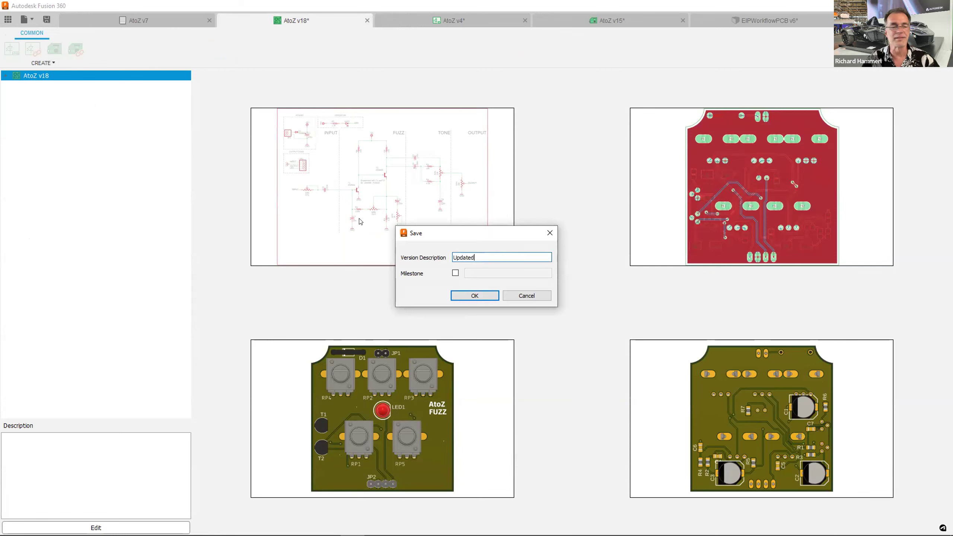
{"action": "type", "text": " board to use slotted pa"}
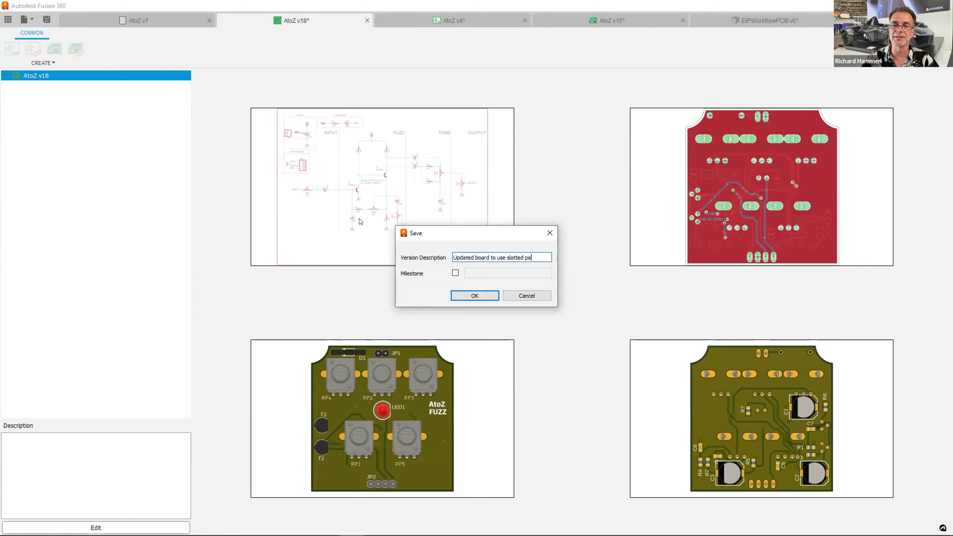
{"action": "type", "text": "ds"}
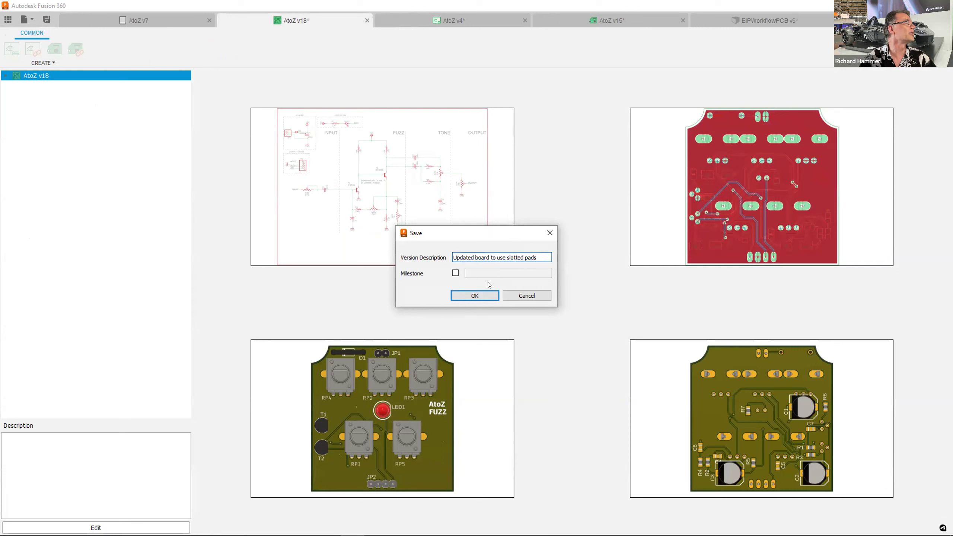
{"action": "left_click", "coordinate": [473, 297]}
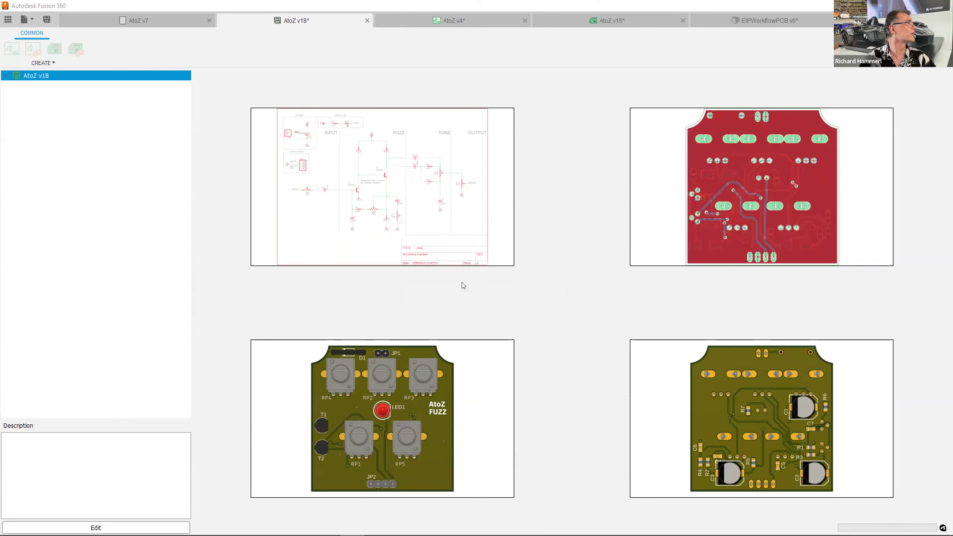
Step: Let the save complete so the tabs read AtoZ v19, v5, v16 and EIPWorkflowPCB v7
{"action": "mouse_move", "coordinate": [464, 279]}
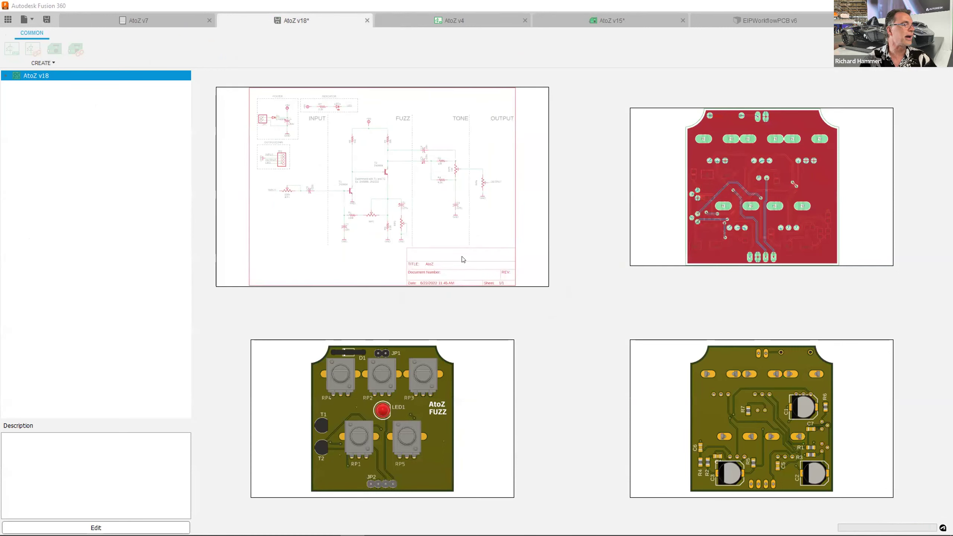